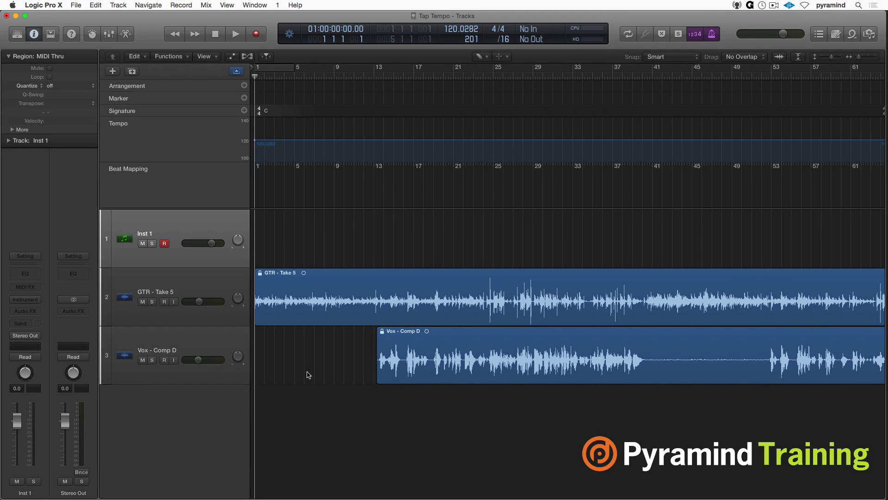
Switch to the Pointer tool and select the GTR - Take 5 region for the Beat Mapping track.
key("t")
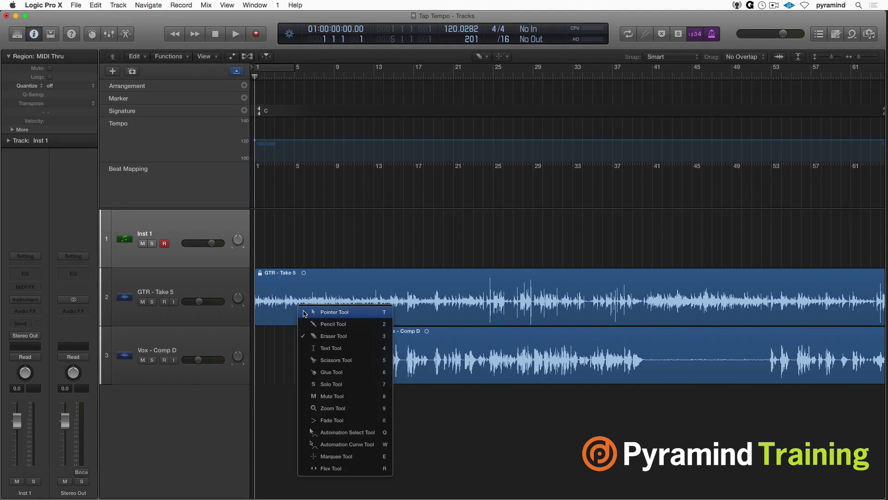
left_click(306, 313)
left_click(306, 313)
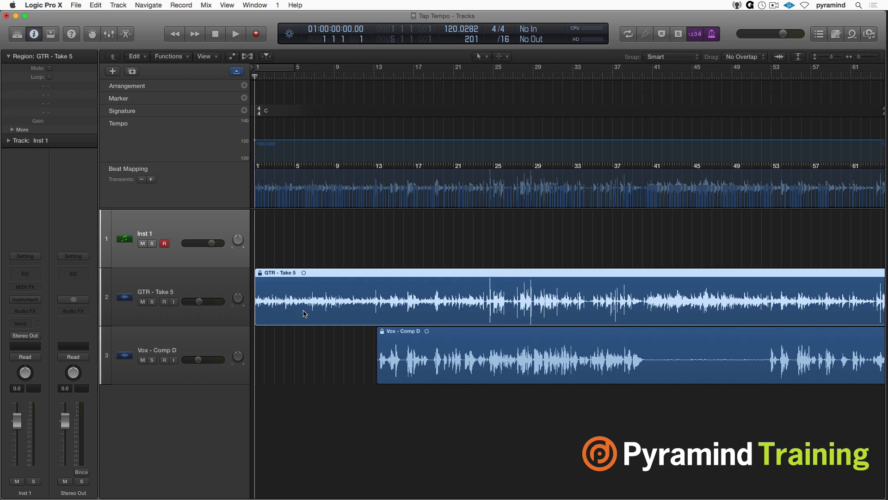
left_click(202, 191)
left_click(305, 306)
Examine the guitar transients in the Beat Mapping track up close, and then those of the Vox - Comp D region.
key("super+Right")
key("super+Right")
key("super+Right")
key("super+Right")
key("super+Right")
key("super+Right")
key("super+Right")
key("super+Right")
key("super+Right")
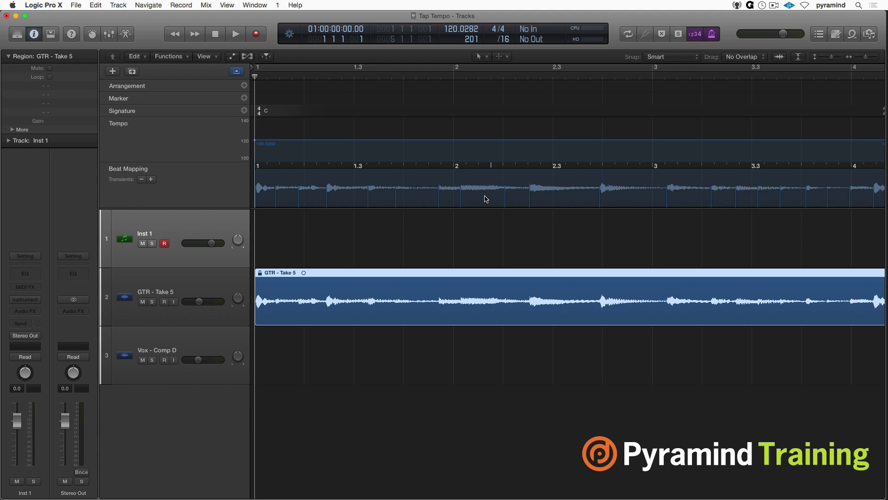
key("super+Left")
key("super+Left")
key("super+Left")
key("super+Left")
key("super+Left")
key("super+Left")
key("super+Left")
key("super+Left")
key("super+Left")
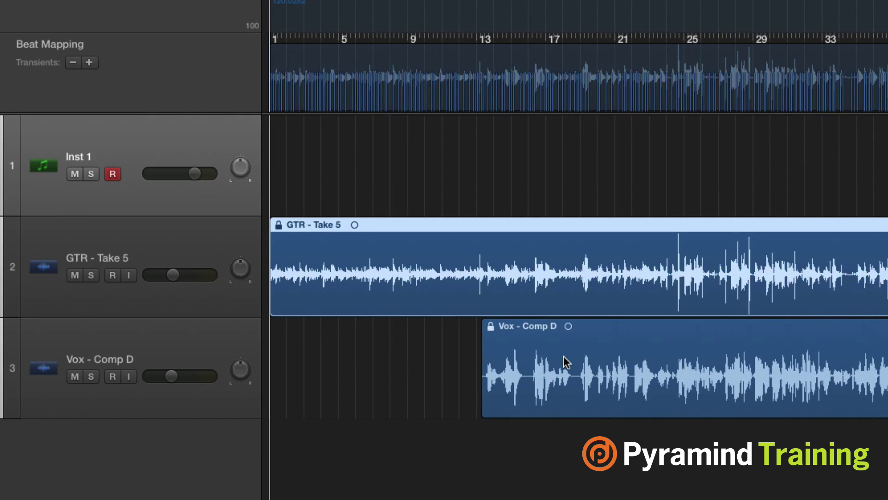
left_click(567, 362)
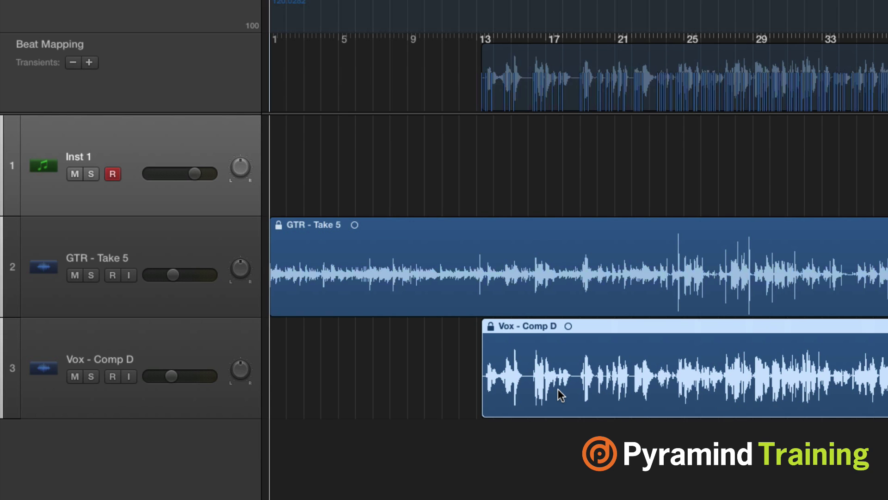
Reselect the GTR - Take 5 region, play it and map bar 2 to its downbeat transient in the Beat Mapping track.
left_click(410, 272)
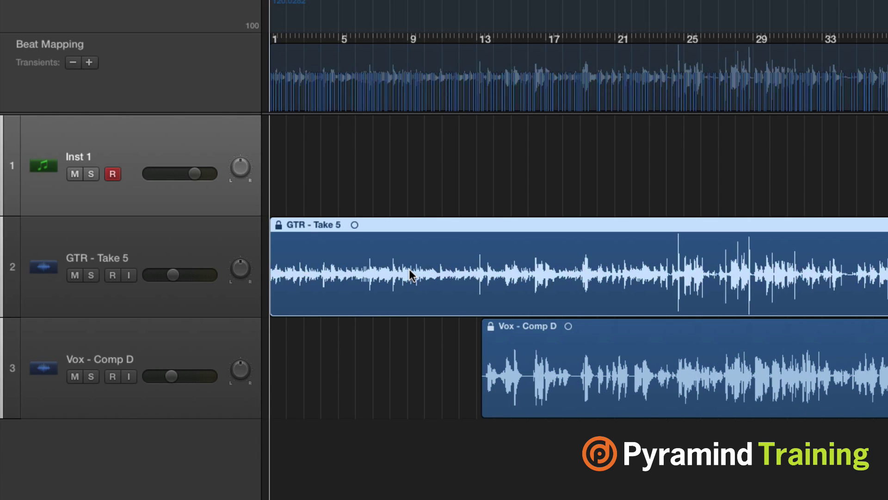
key("super+Right")
key("super+Right")
key("super+Right")
key("super+Right")
key("super+Right")
key("super+Right")
key("super+Right")
key("super+Right")
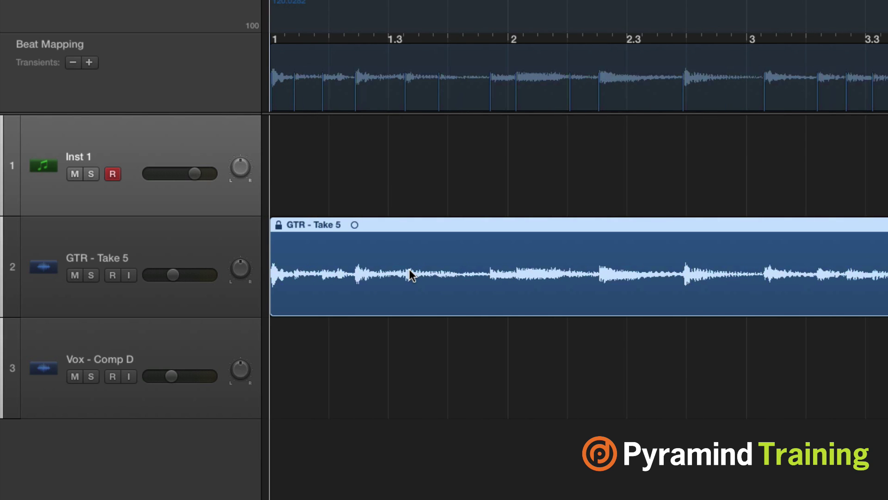
key("space")
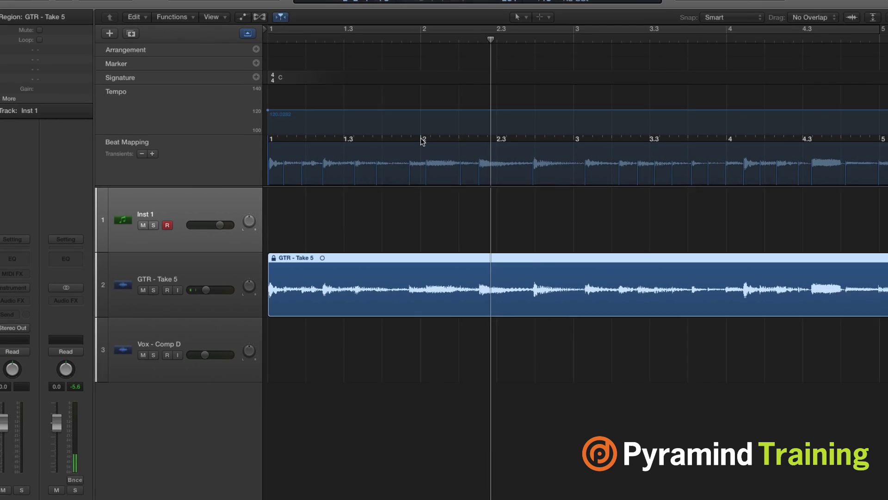
mouse_move(512, 39)
left_mouse_down()
mouse_move(519, 65)
mouse_move(603, 104)
left_mouse_up()
left_click_drag(468, 186, 468, 184)
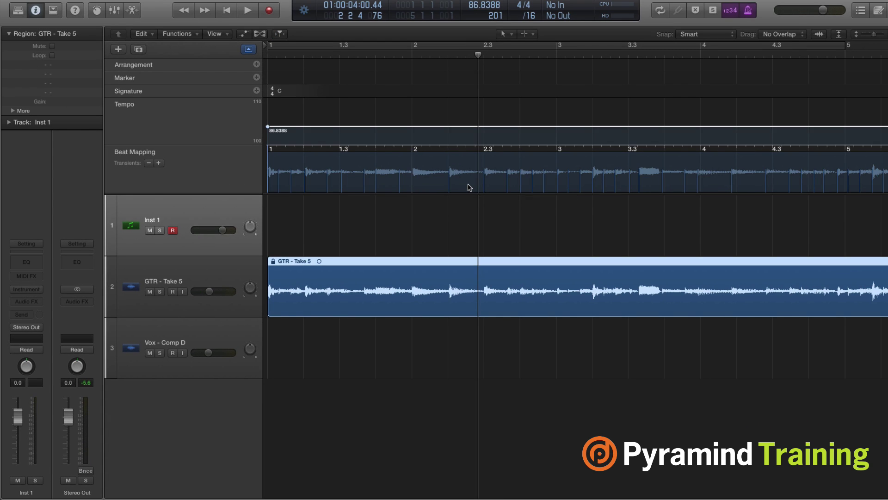
Play the song from the start and map bars 3 and 4 to their guitar downbeat transients.
key("Return")
key("space")
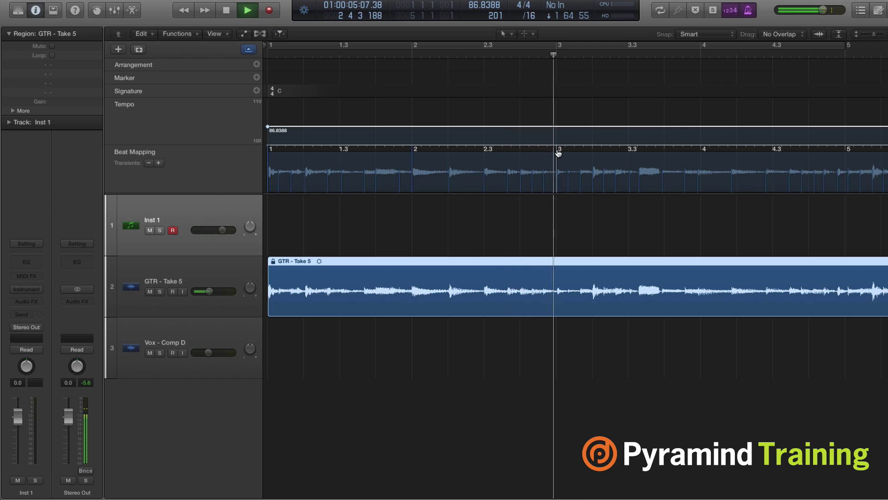
left_click_drag(559, 153, 563, 180)
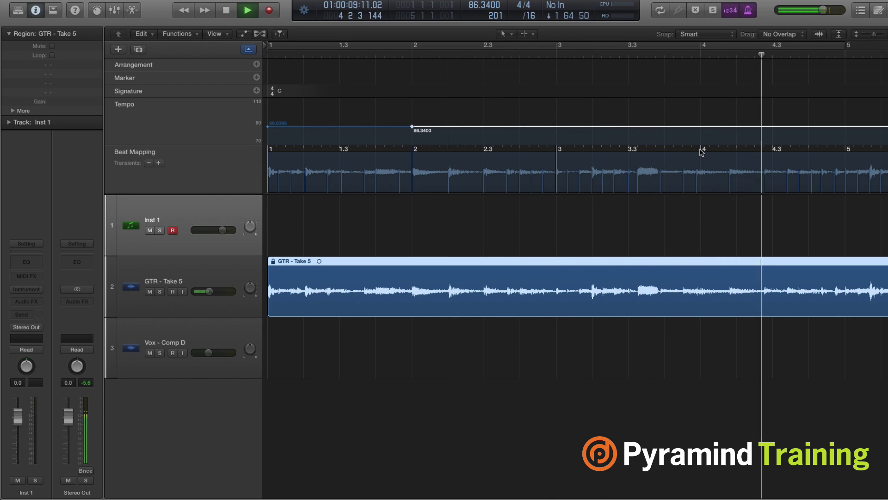
left_click_drag(701, 152, 697, 176)
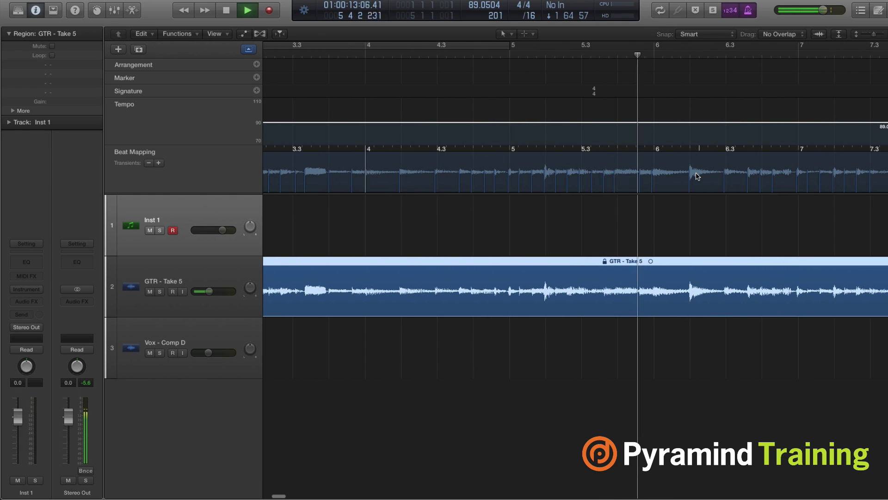
key("space")
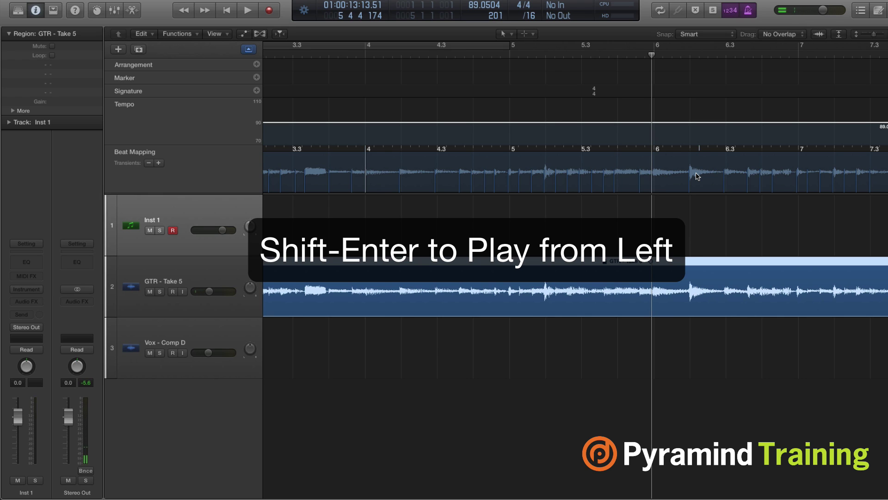
Play from the left edge of the visible area and map bars 5, 7 and 9 to their guitar downbeat transients.
key("shift+Return")
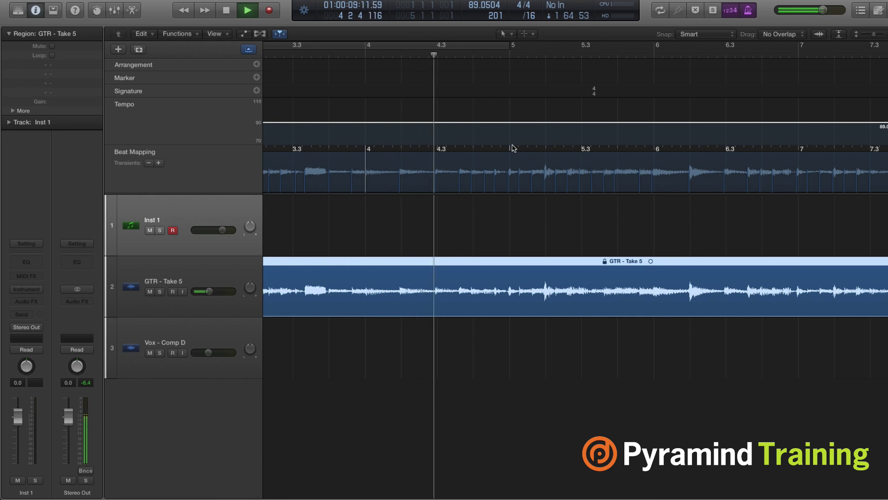
left_click_drag(511, 149, 510, 174)
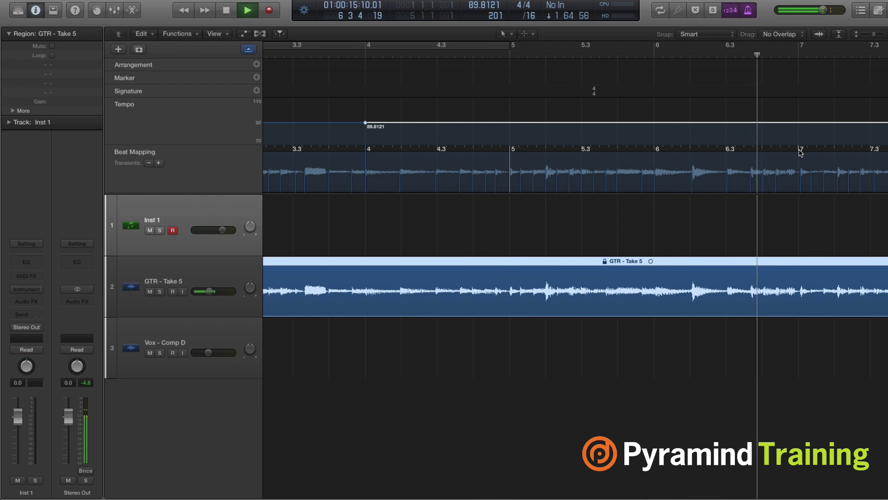
left_click_drag(801, 152, 801, 175)
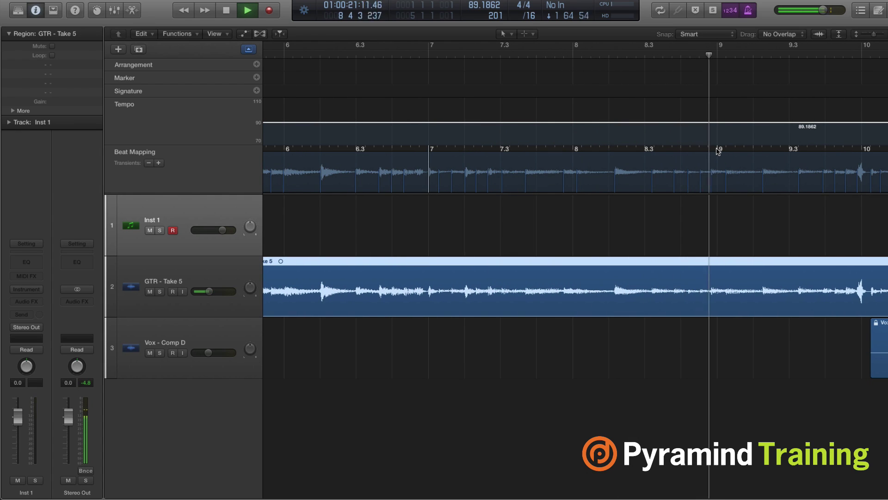
left_click_drag(718, 151, 727, 178)
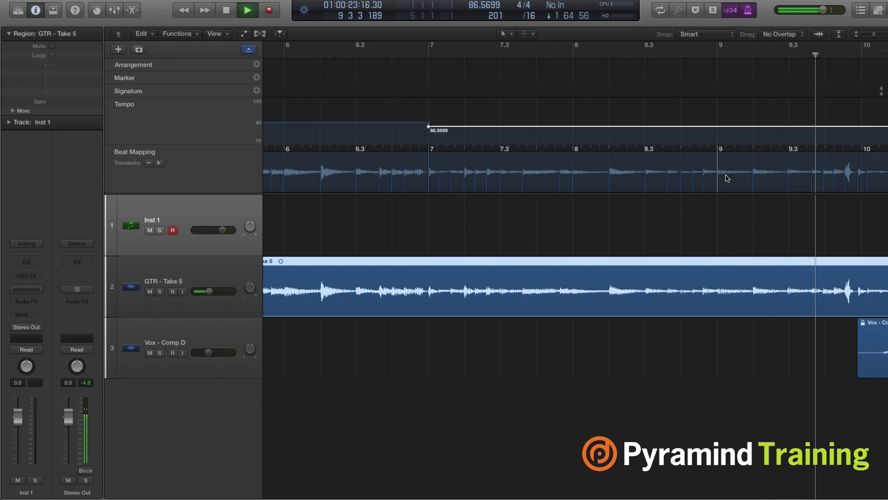
key("space")
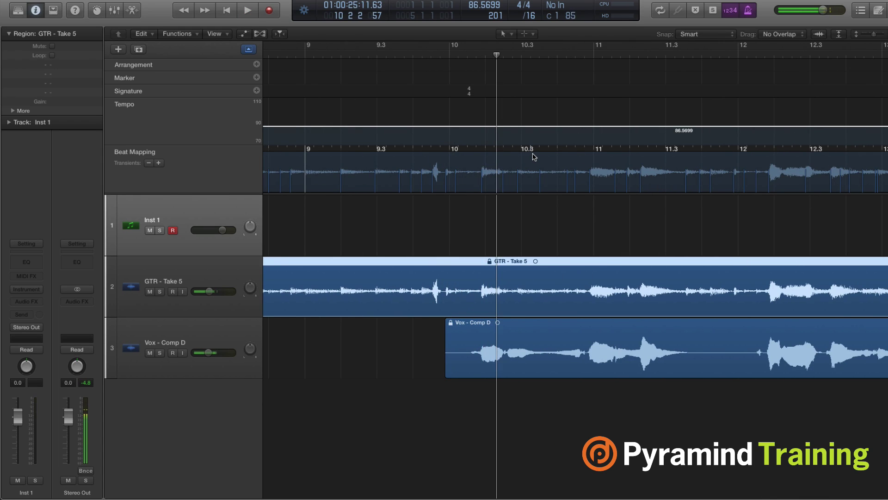
Select all beat markers in the Beat Mapping track and delete them.
key("super+Left")
key("super+Left")
key("super+Left")
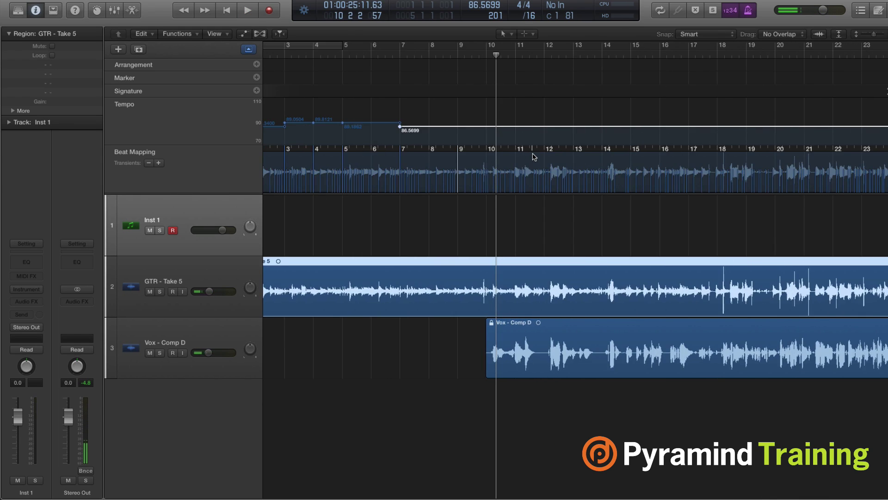
key("super+Left")
key("super+Left")
key("super+Left")
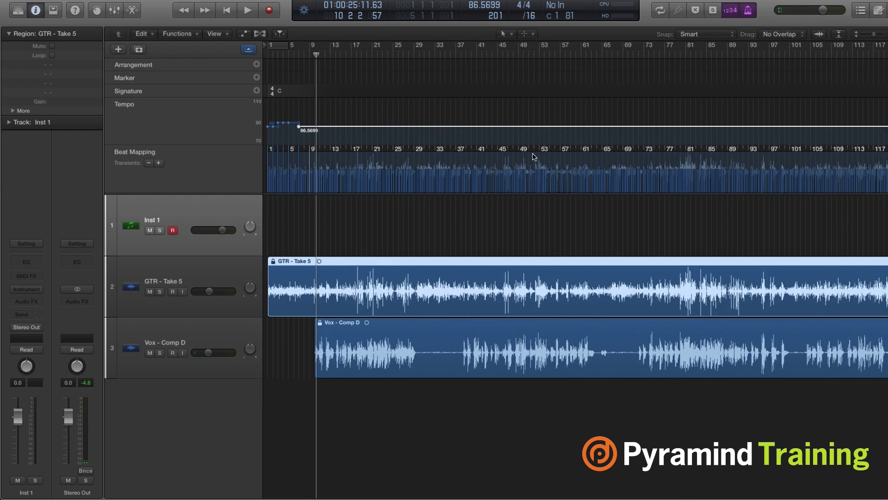
key("super+Left")
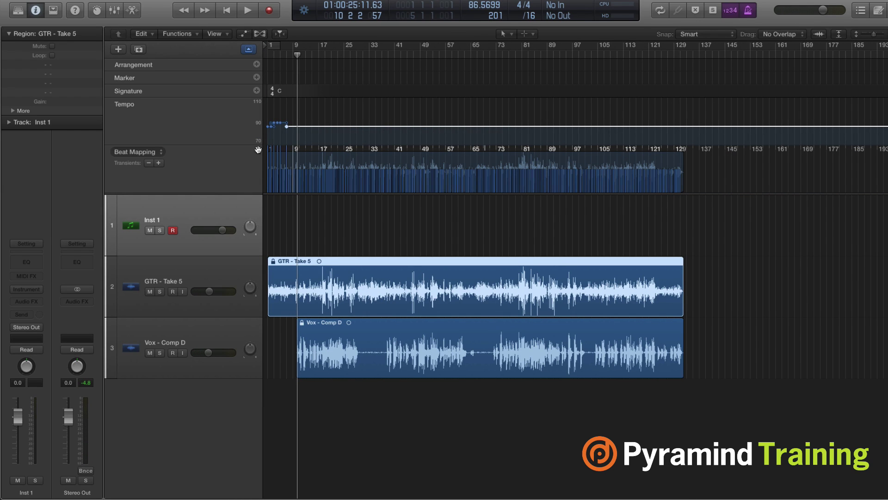
left_click(227, 167)
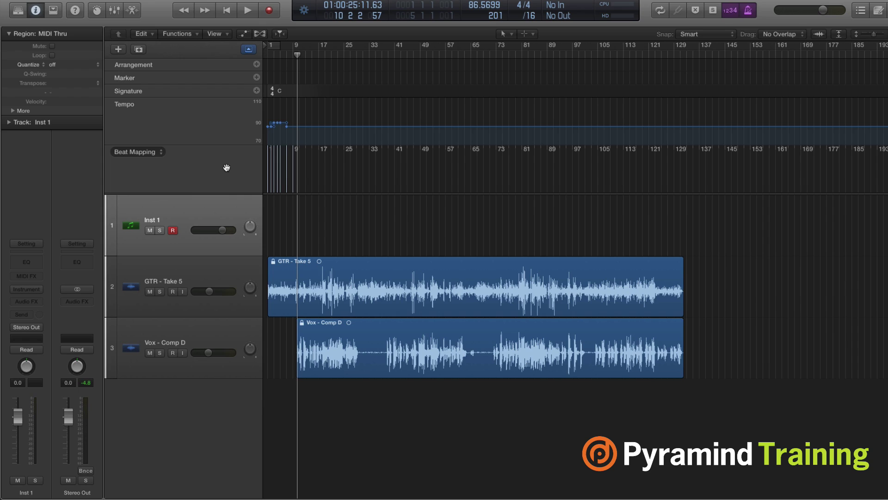
key("Delete")
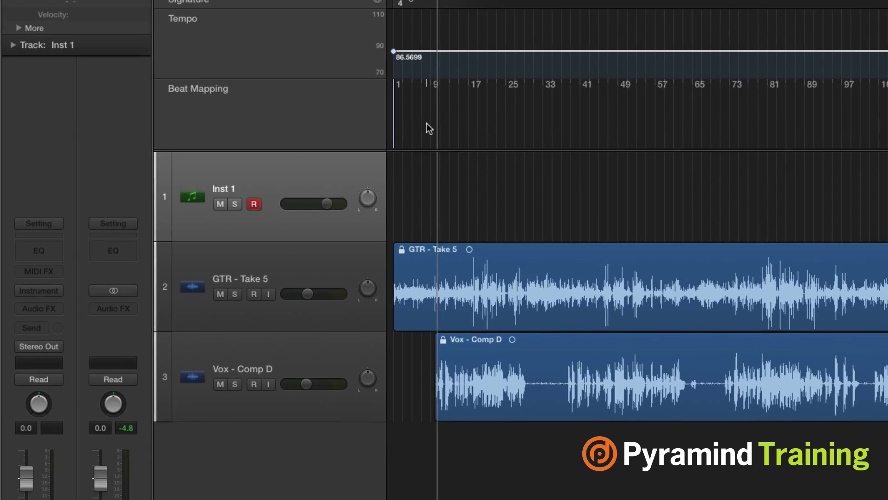
key("t")
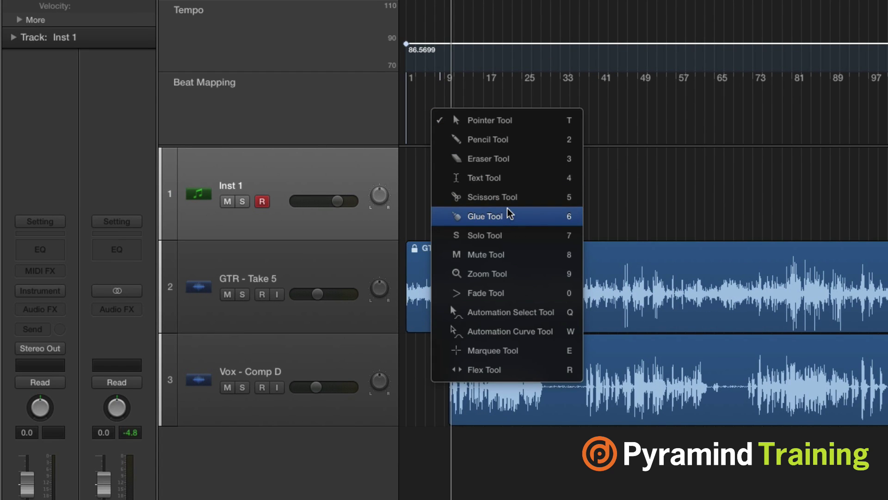
left_click(512, 157)
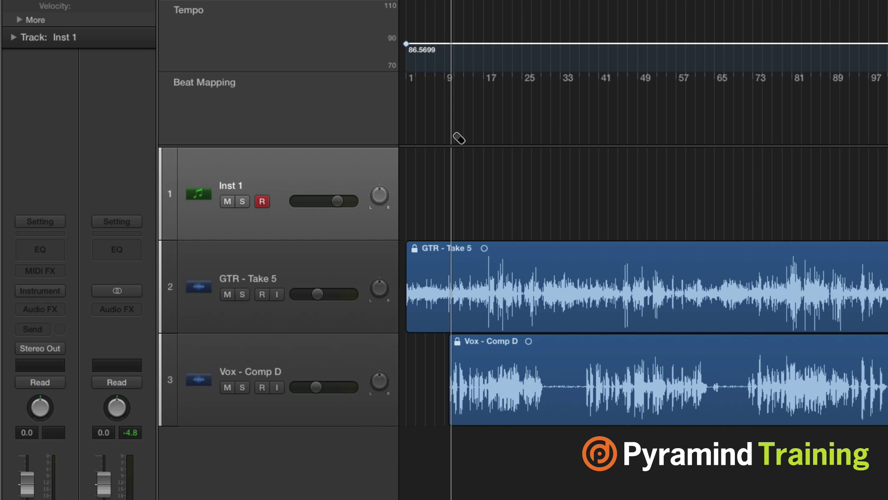
left_click(502, 264)
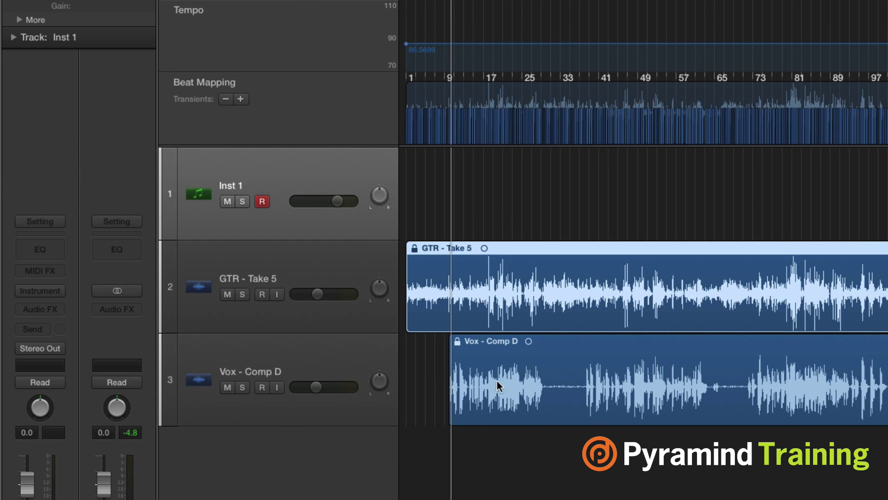
Record tapped MIDI notes on the Inst 1 track from the start of the song to about bar 29.
left_click(265, 174)
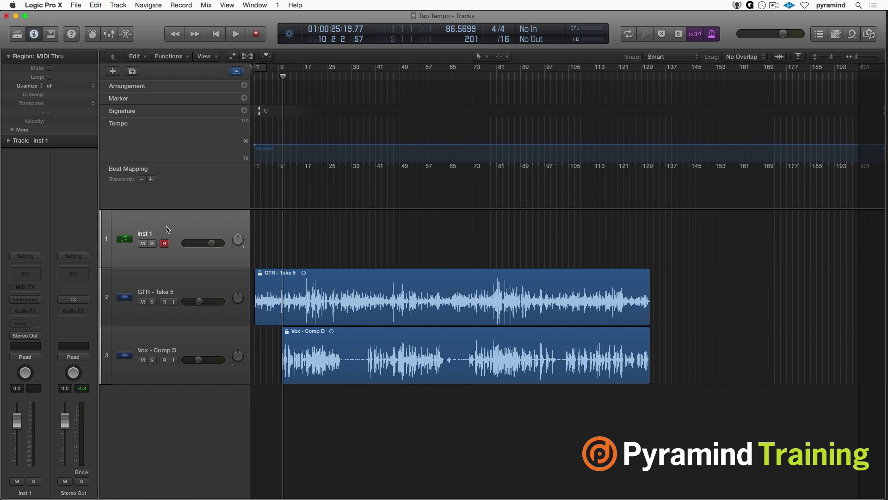
key("Return")
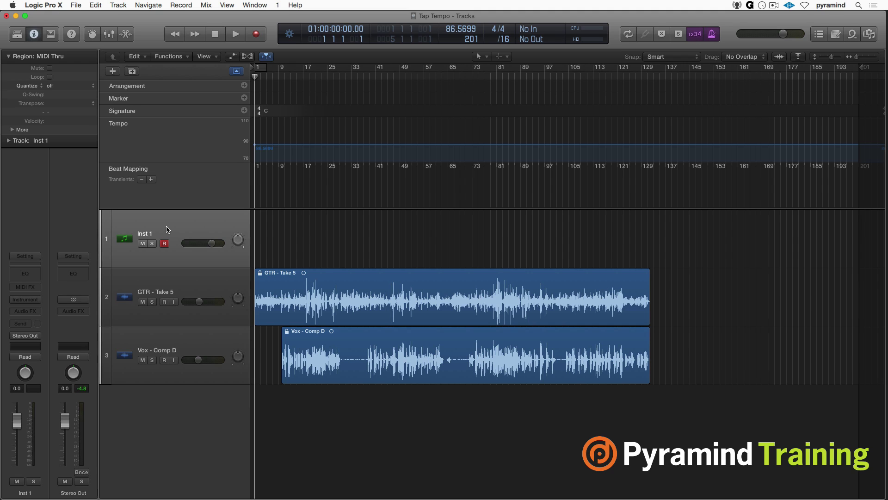
key("space")
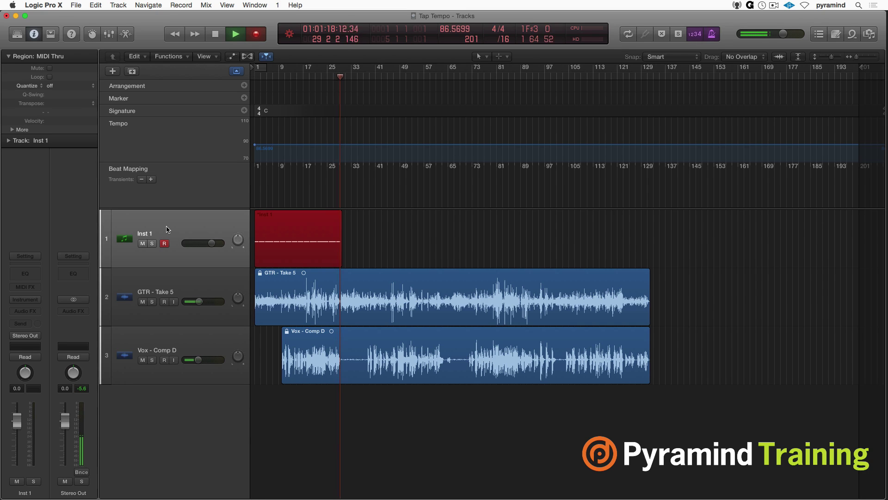
key("space")
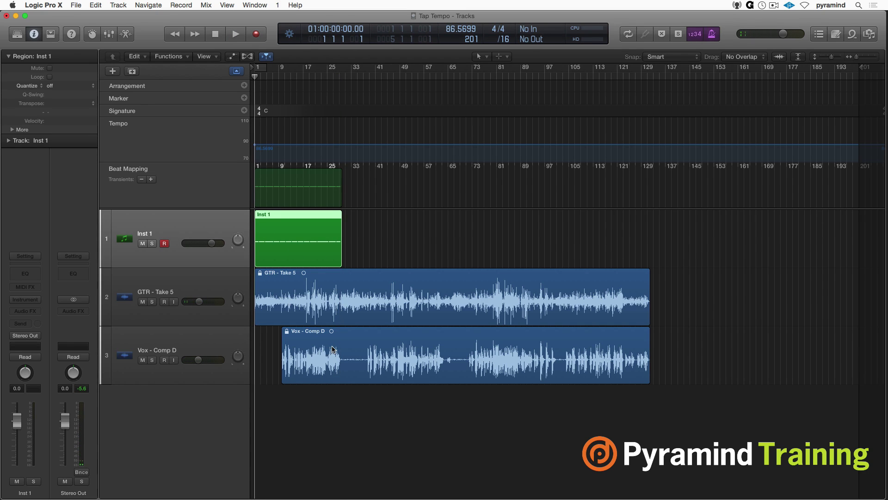
Lock the SMPTE position of the recorded Inst 1 region.
right_click(295, 240)
mouse_move(349, 357)
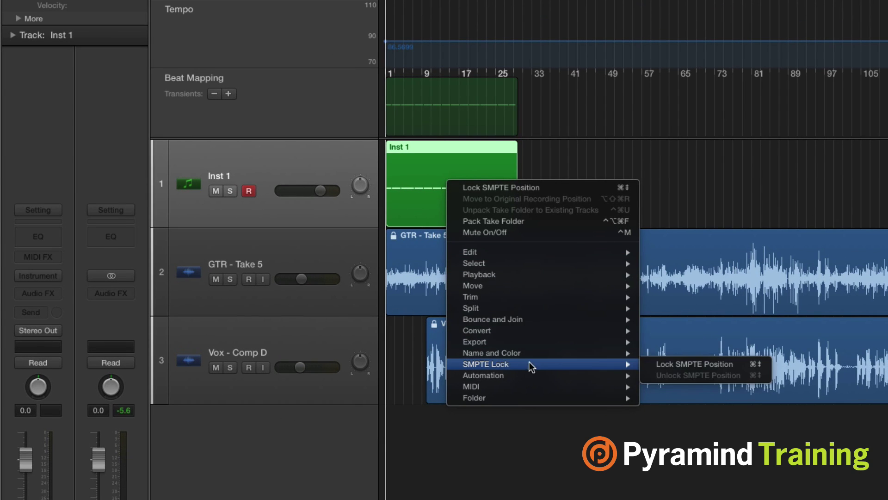
left_click(720, 365)
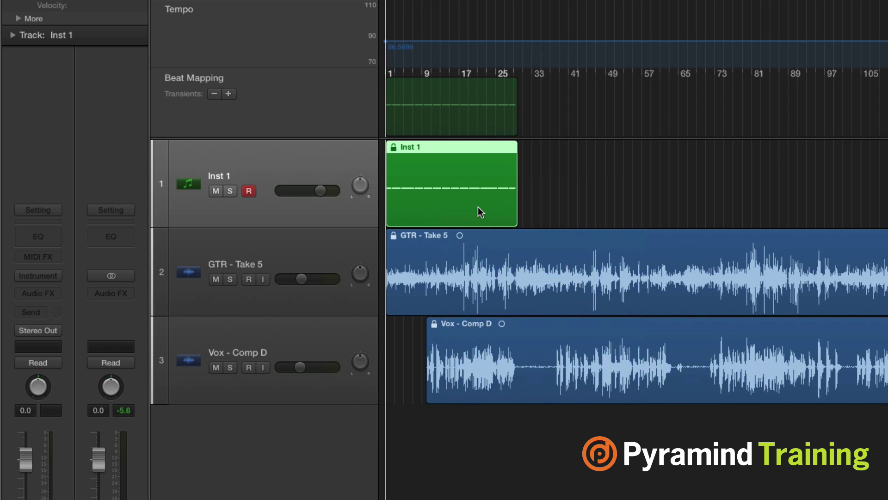
Set the project's beats from the tapped Inst 1 region, interpreting its notes as half notes.
left_click(199, 78)
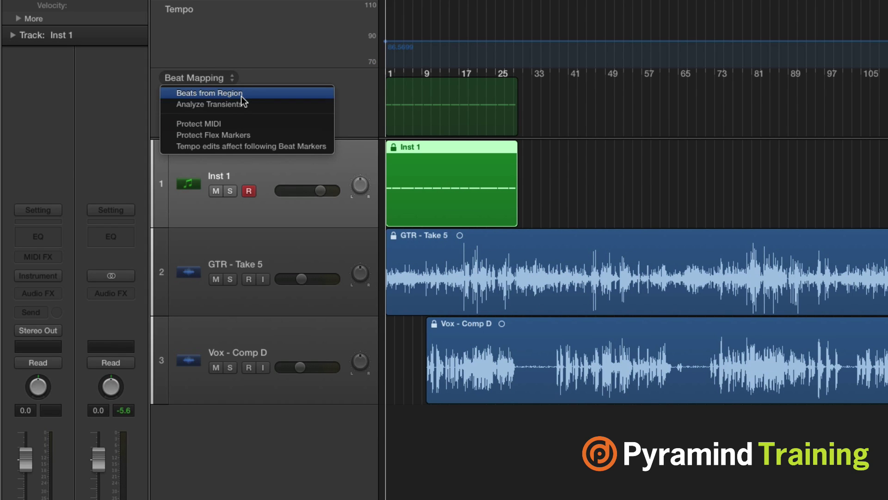
left_click(241, 94)
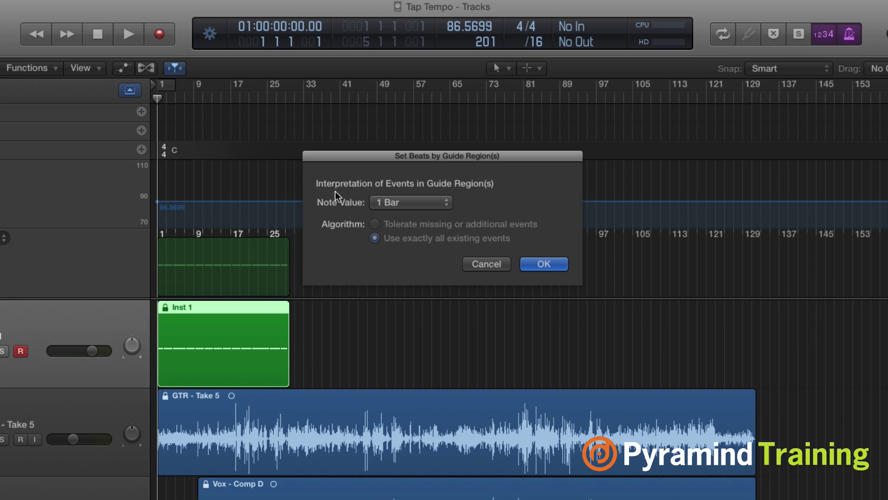
left_click(389, 204)
left_click(388, 213)
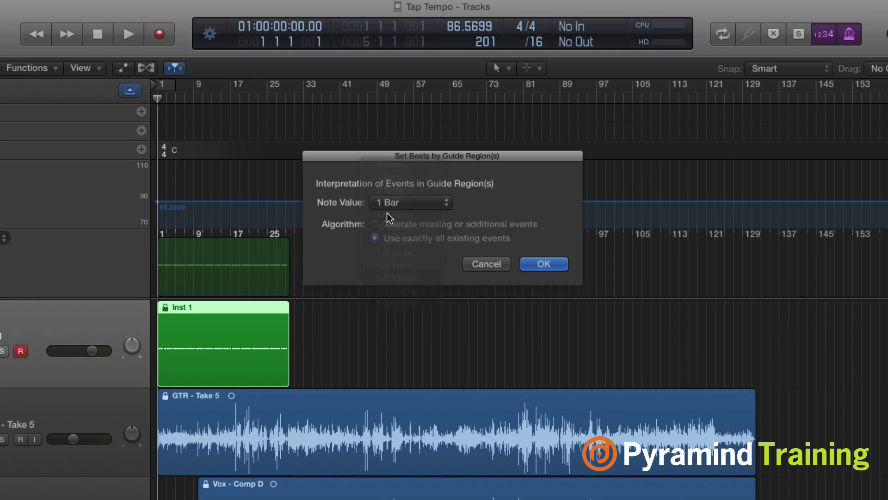
left_click(547, 265)
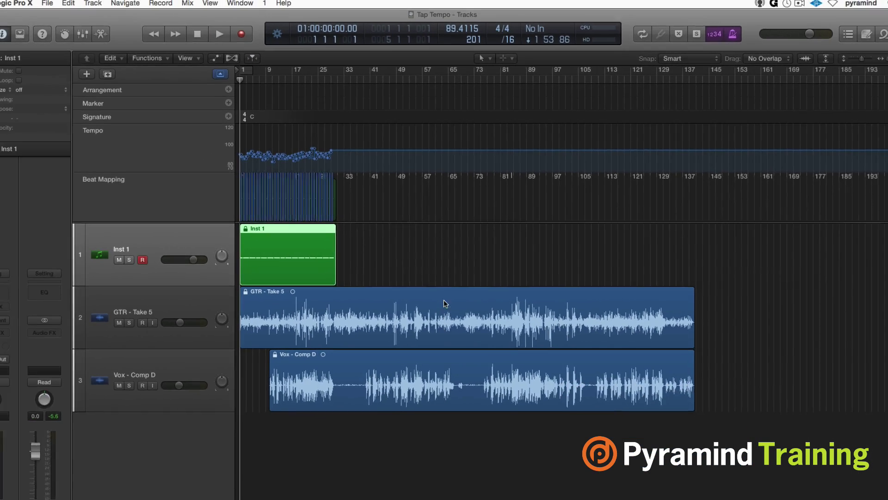
Turn off the metronome option that limits the click to the count-in while recording.
key("super+Right")
key("super+Right")
key("super+Right")
key("super+Right")
key("super+Right")
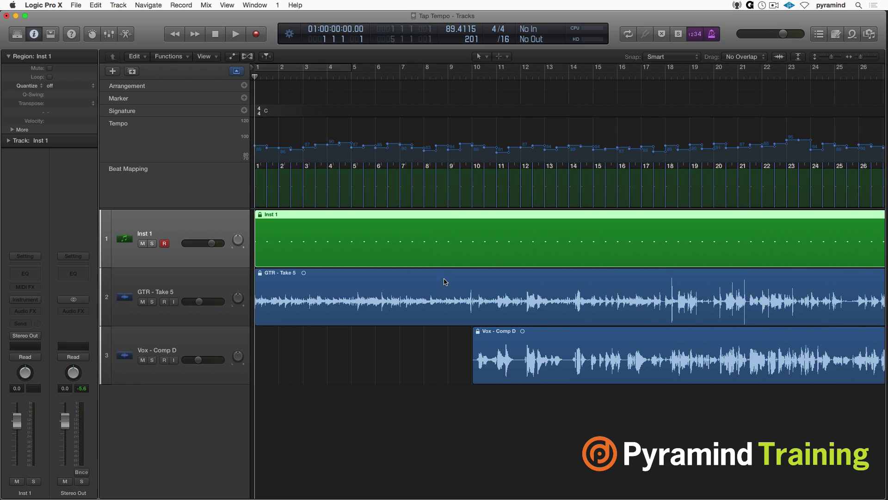
key("super+Left")
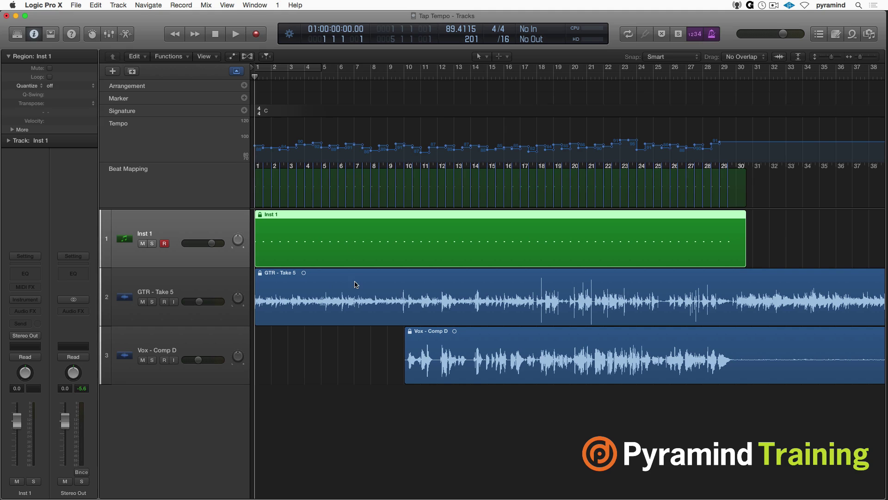
right_click(713, 35)
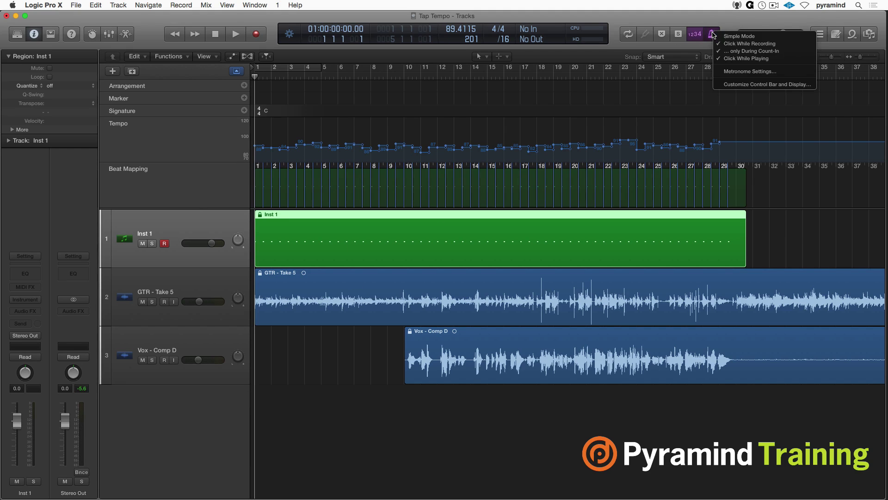
left_click(767, 51)
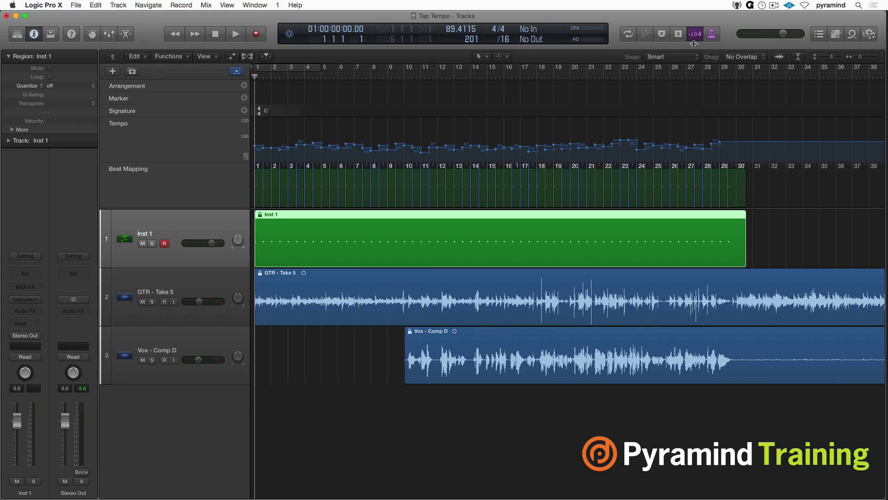
Play the song from the start with the metronome to check the click against the guitar.
left_click(712, 36)
key("space")
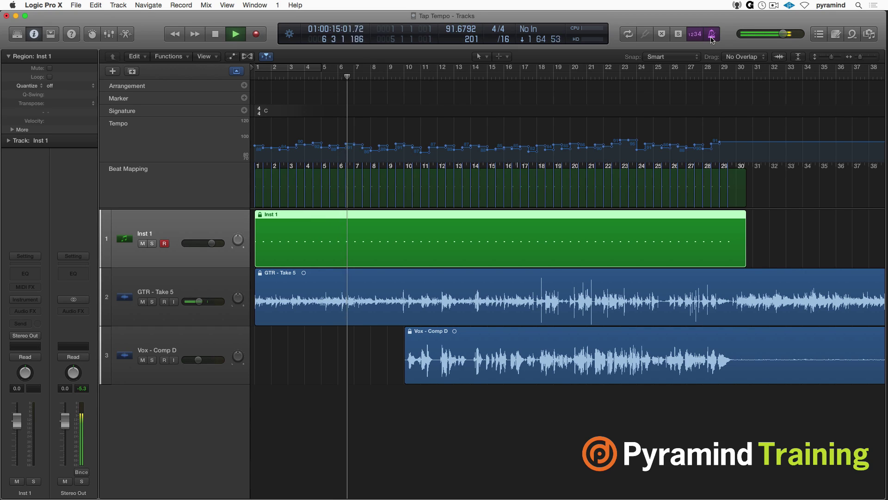
key("space")
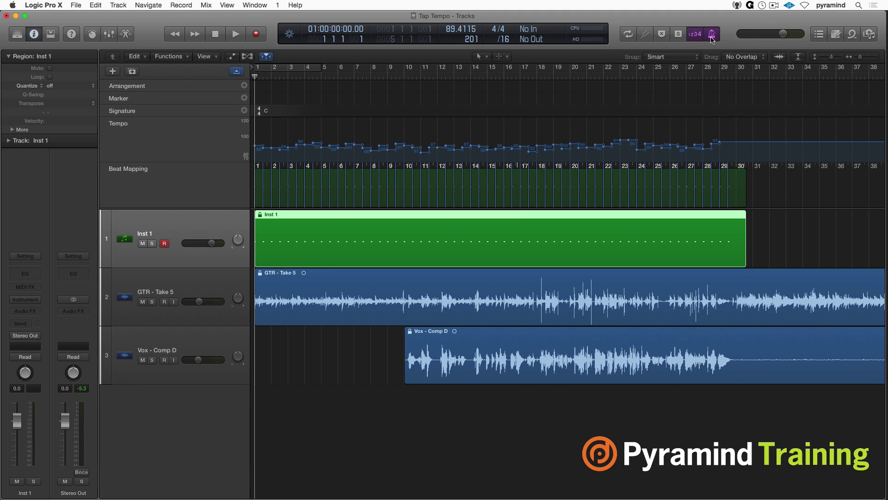
Filter the Apple Loops library to the 3/4 signature and the All Drums category.
key("o")
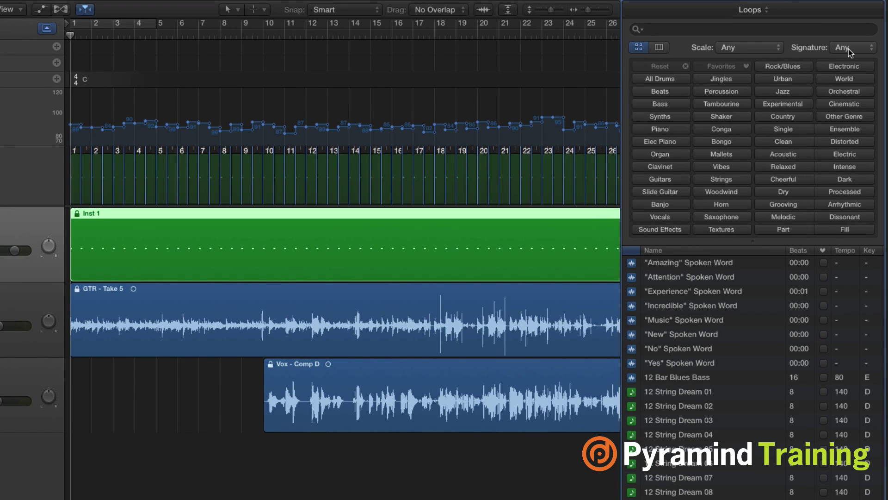
left_click(850, 48)
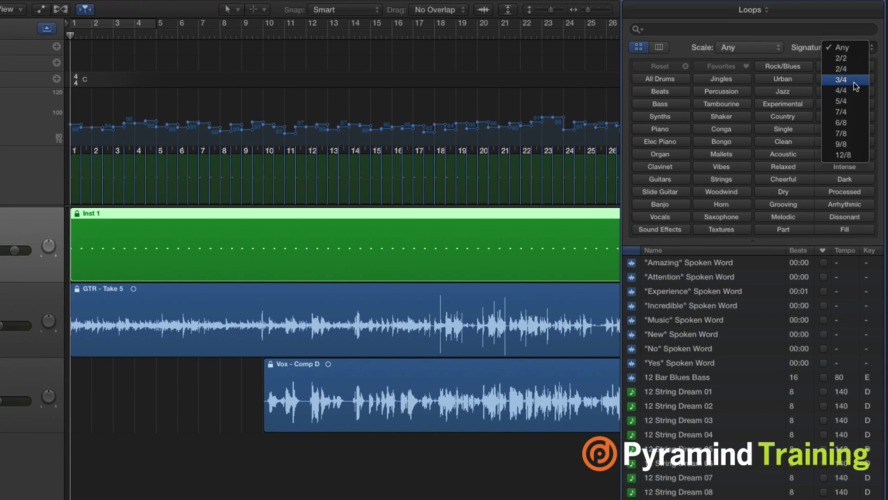
left_click(856, 87)
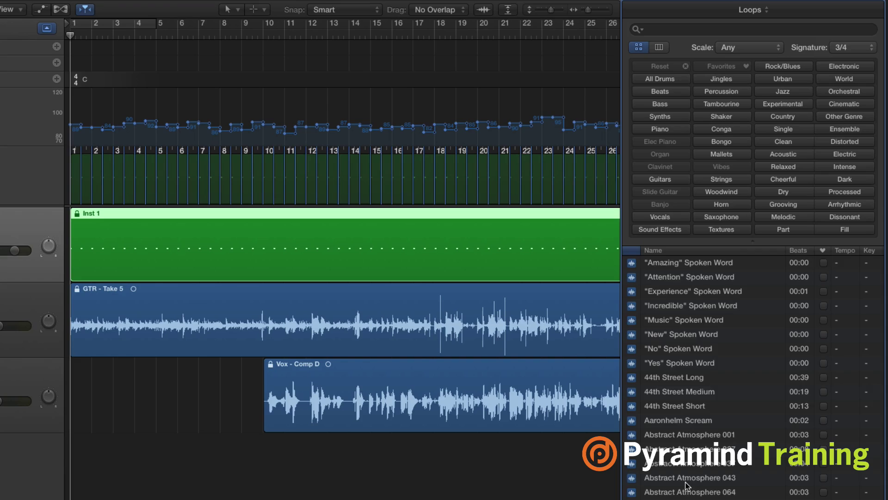
scroll(688, 486, "down", 10)
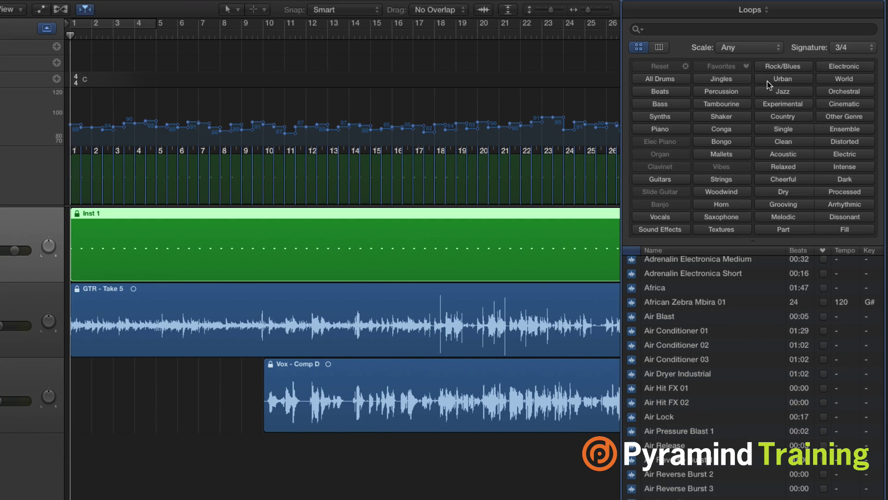
left_click(662, 79)
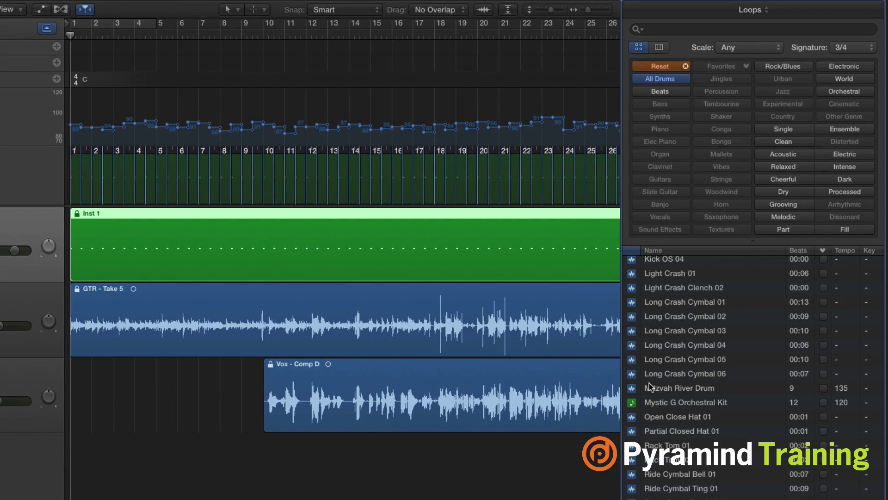
Audition a Jam Funk drum loop and add Jam Funk Drumset 03 on a new track at bar 1.
scroll(692, 472, "down", 8)
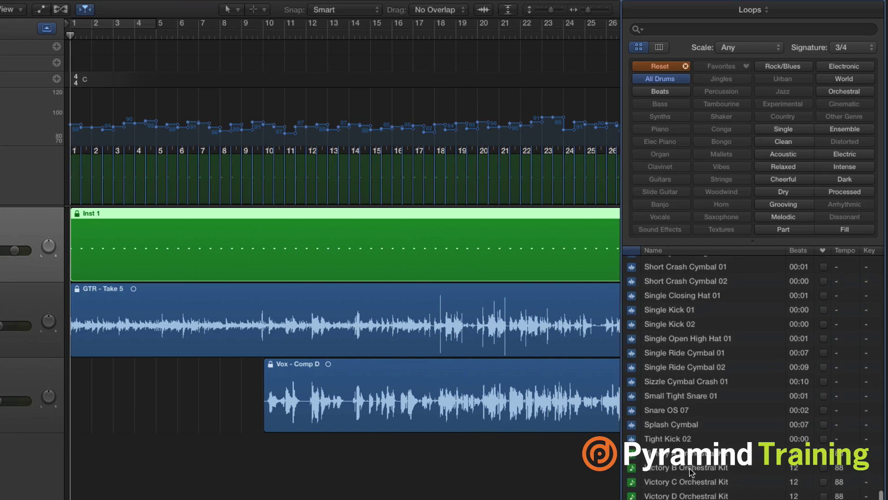
scroll(691, 472, "up", 8)
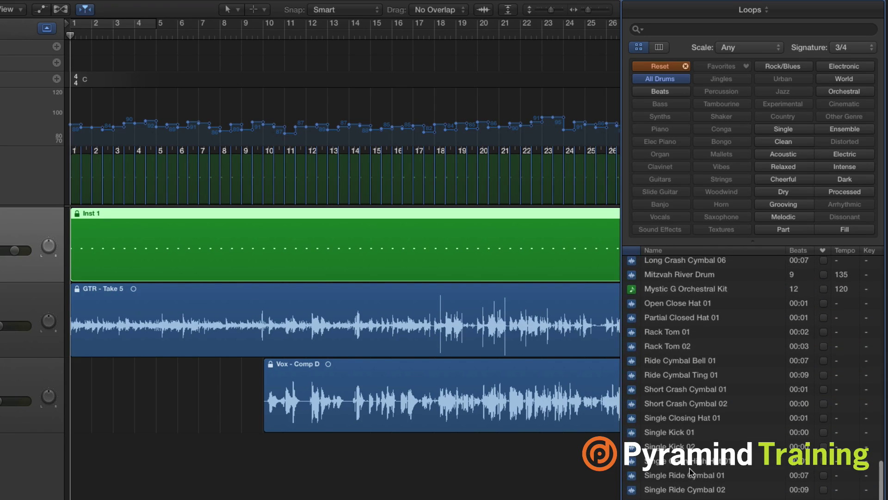
scroll(691, 472, "up", 8)
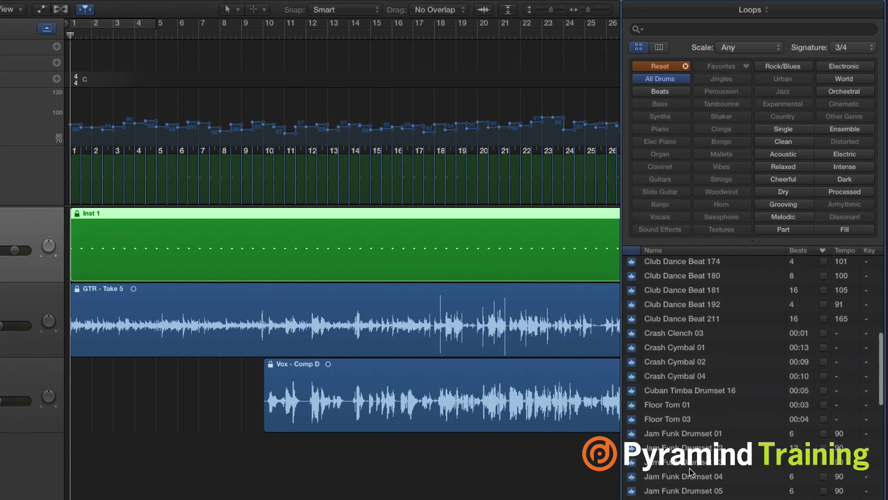
left_click(684, 426)
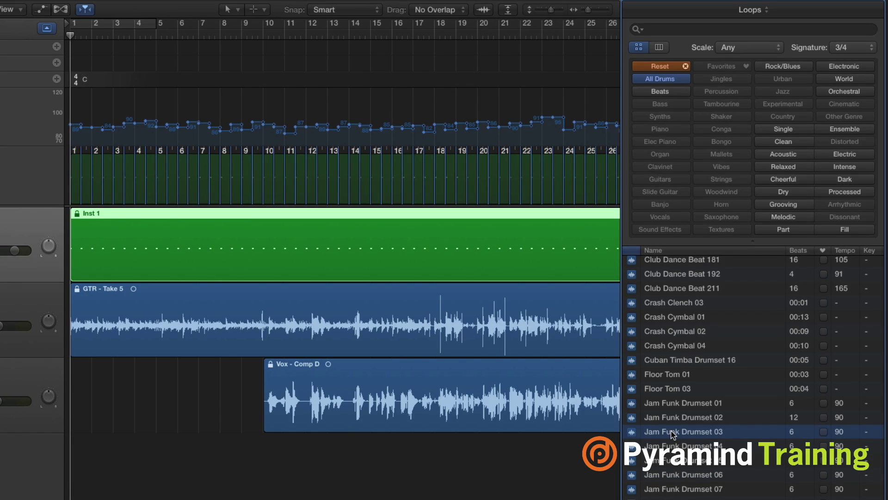
left_click_drag(674, 434, 245, 441)
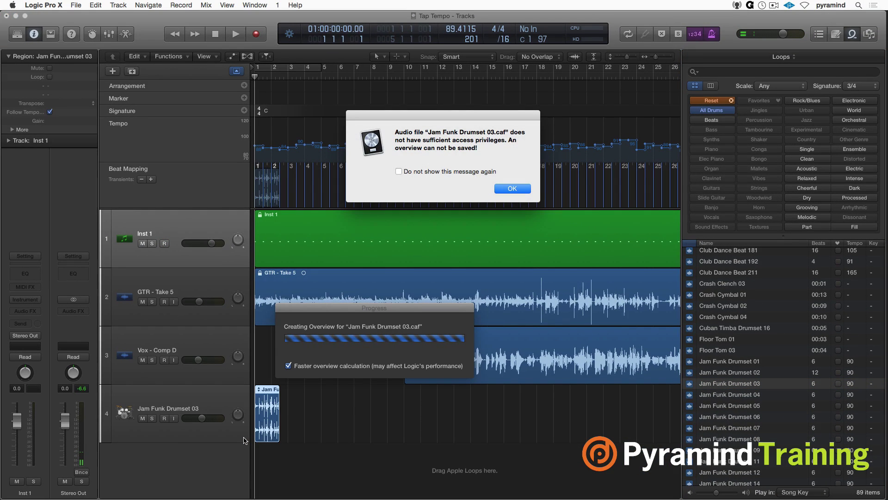
key("Return")
During playback, loop the Jam Funk Drumset 03 region up to bar 10 and lower that track's volume.
key("space")
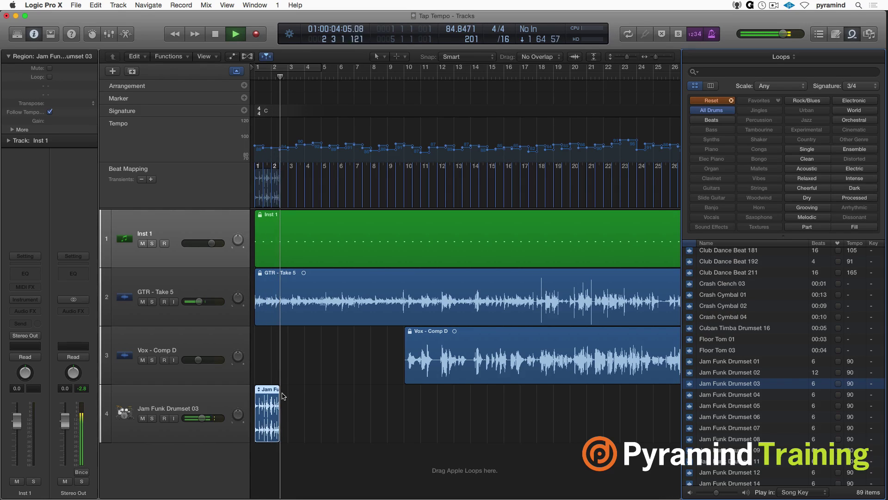
left_click_drag(322, 394, 398, 414)
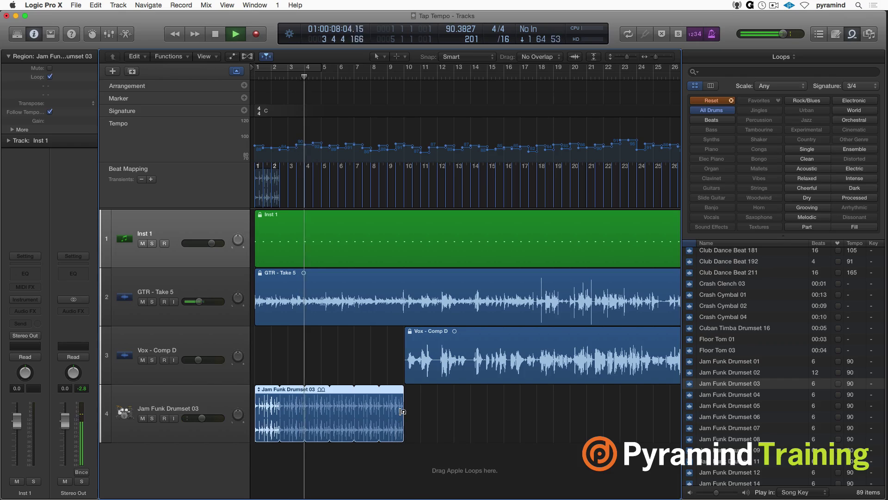
key("Return")
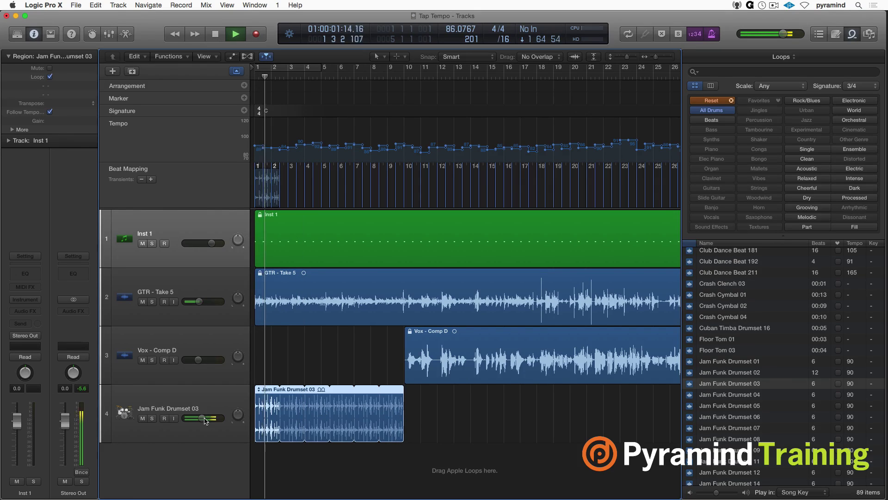
left_click_drag(202, 418, 195, 418)
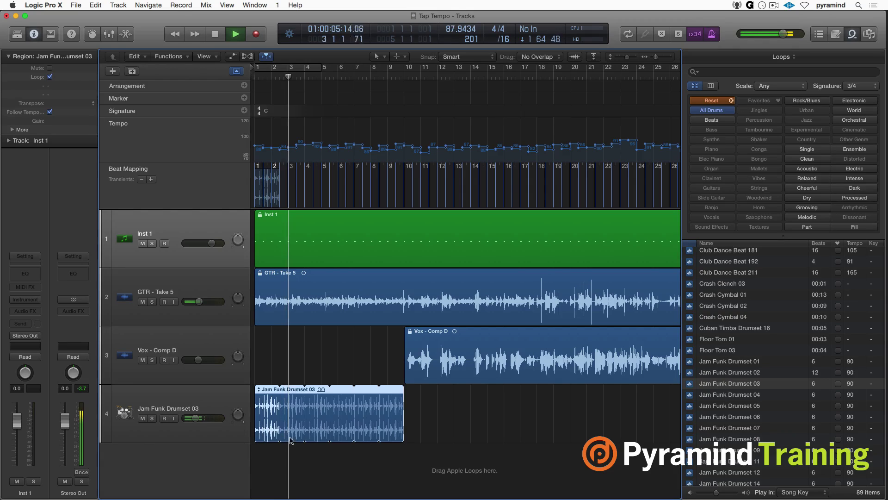
Copy the looped drum region one bar on so that the copy starts at bar 2.
key("Return")
key("super+Right")
key("super+Right")
key("super+Right")
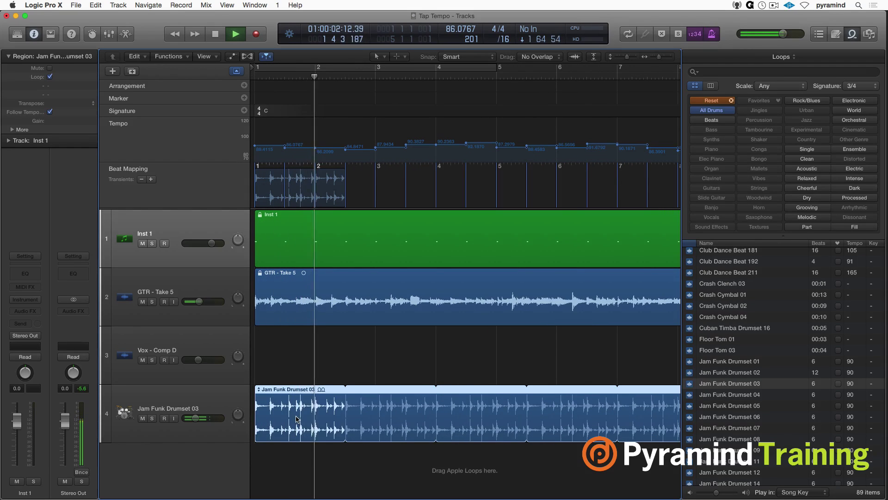
left_click_drag(298, 419, 358, 418)
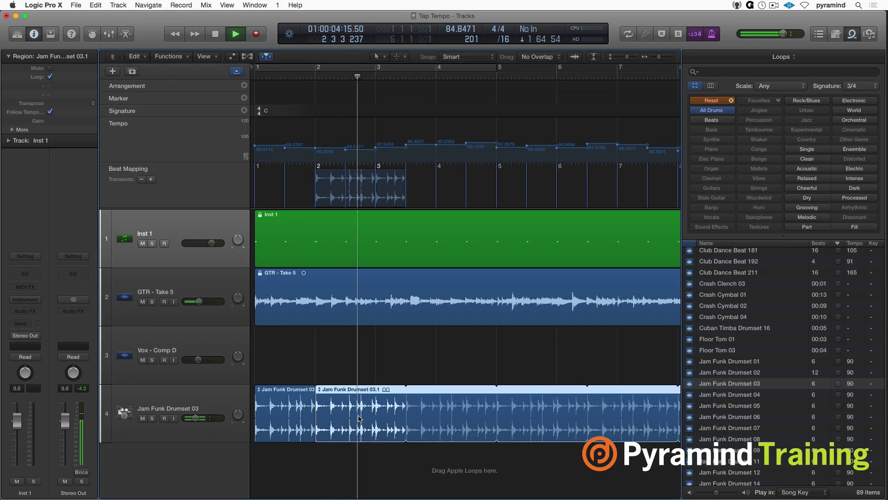
key("super+Left")
key("super+Left")
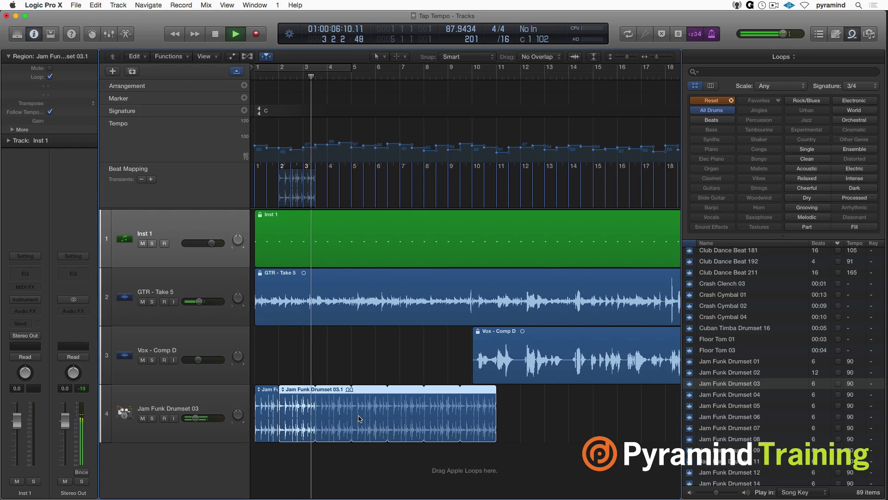
Play the drums from the start and copy the one-bar drum region at bar 1 to bar 4.
key("space")
key("space")
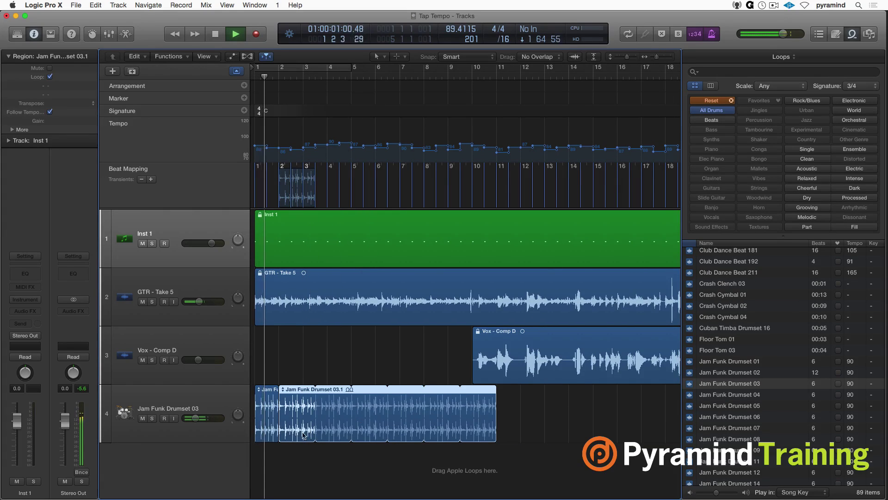
left_click_drag(313, 439, 369, 438)
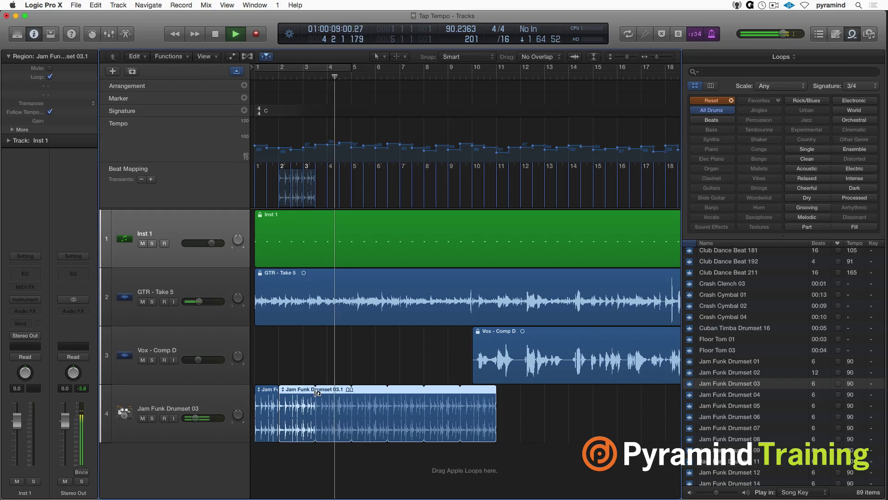
key("Return")
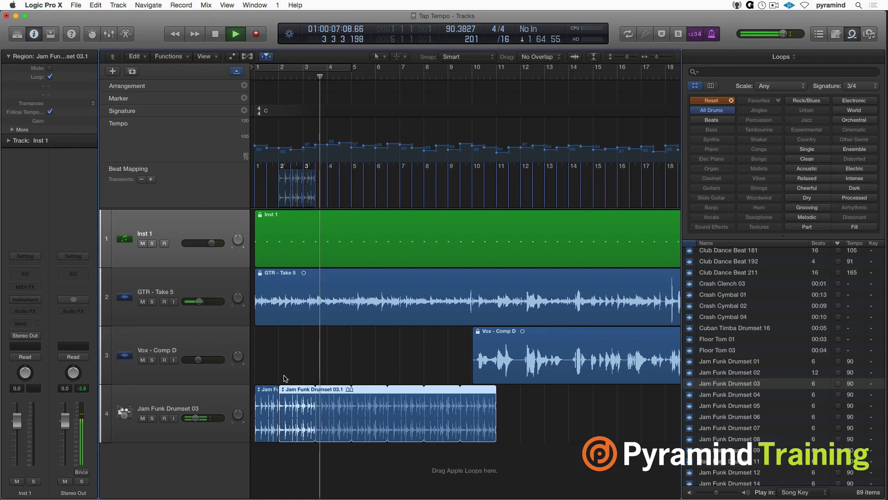
left_click_drag(268, 411, 339, 406)
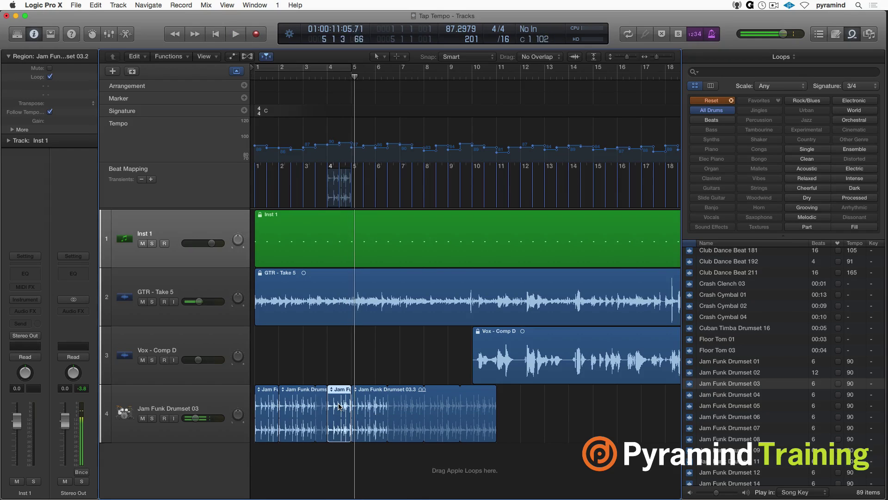
key("Return")
Delete the looped drum region starting at bar 5 and play the four-bar drum pattern through to its end.
left_click(363, 411)
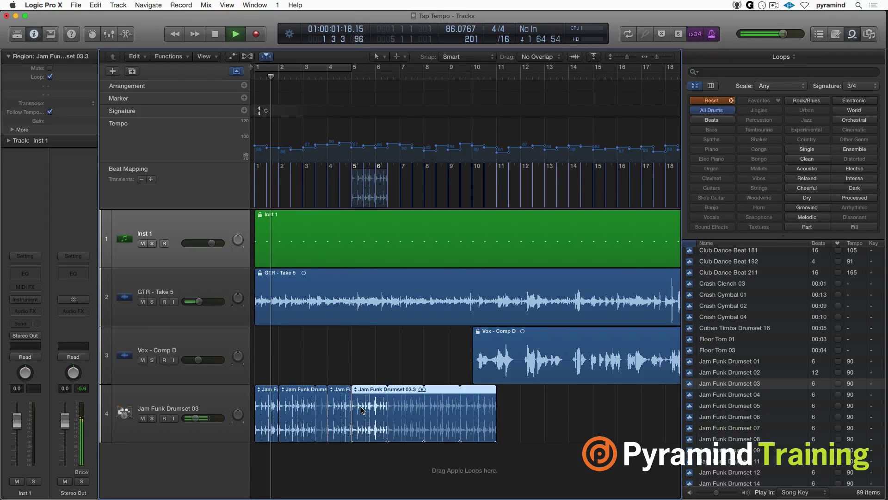
key("Delete")
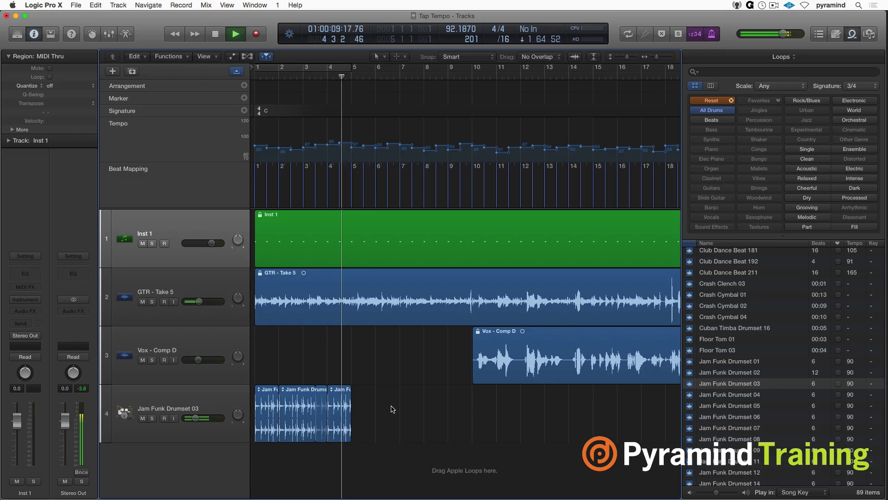
key("space")
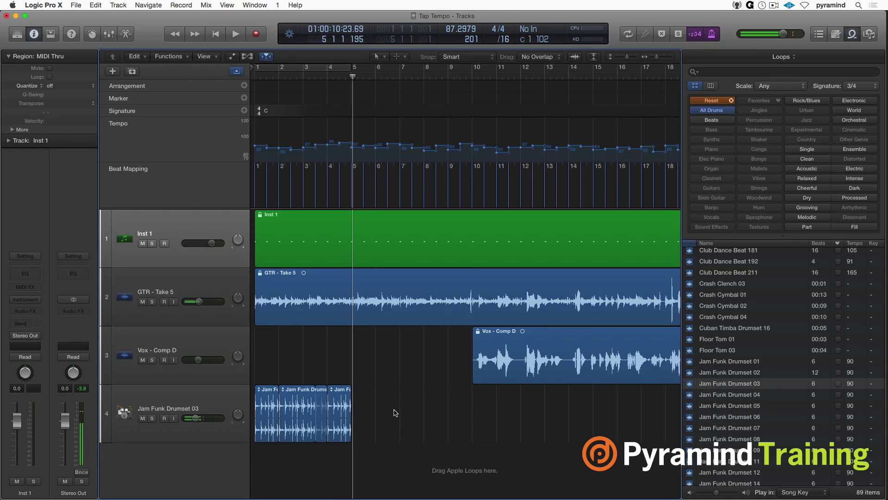
Select all remaining regions on the Jam Funk Drumset 03 track and delete them.
left_click_drag(398, 408, 345, 418)
key("Delete")
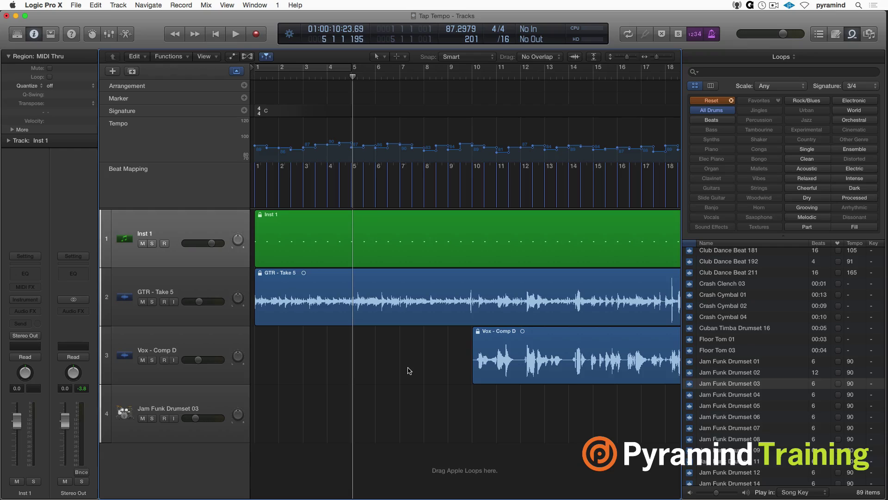
Set the cycle range to the length of the Inst 1 MIDI region.
key("super+Left")
key("super+Left")
key("super+Left")
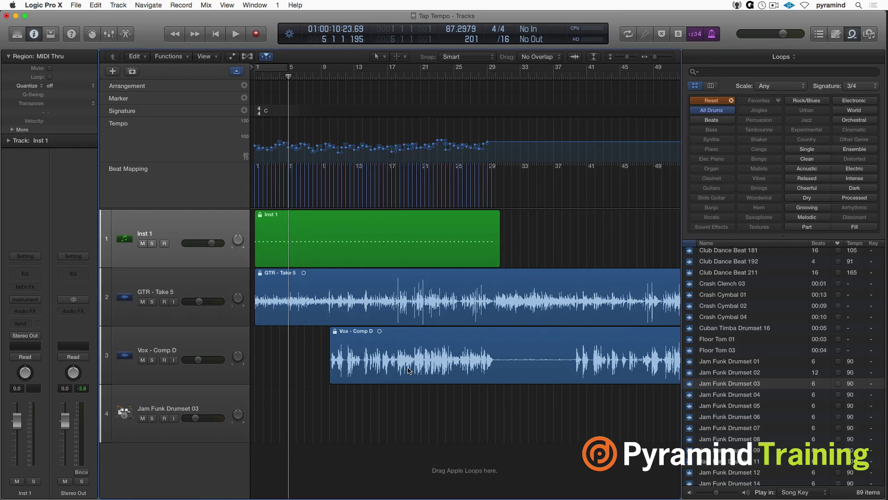
key("super+Left")
key("super+Left")
key("super+Right")
key("super+Right")
key("super+Right")
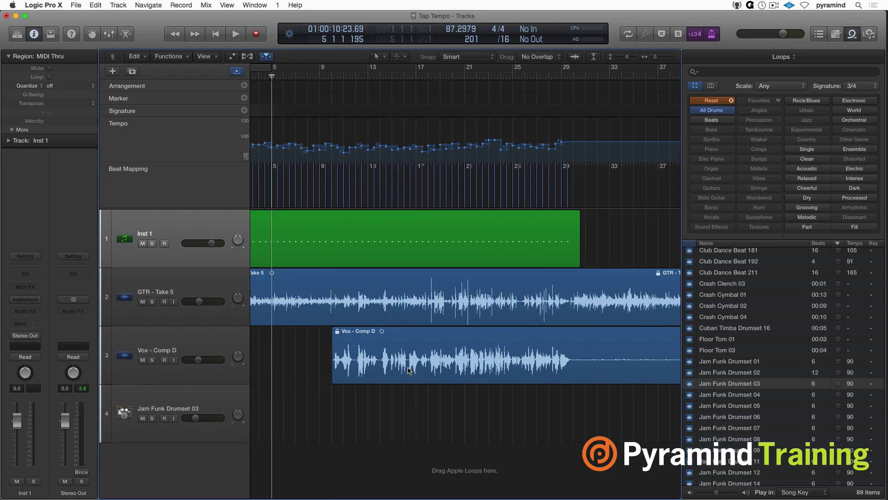
scroll(408, 370, "left", 3)
left_click(422, 230)
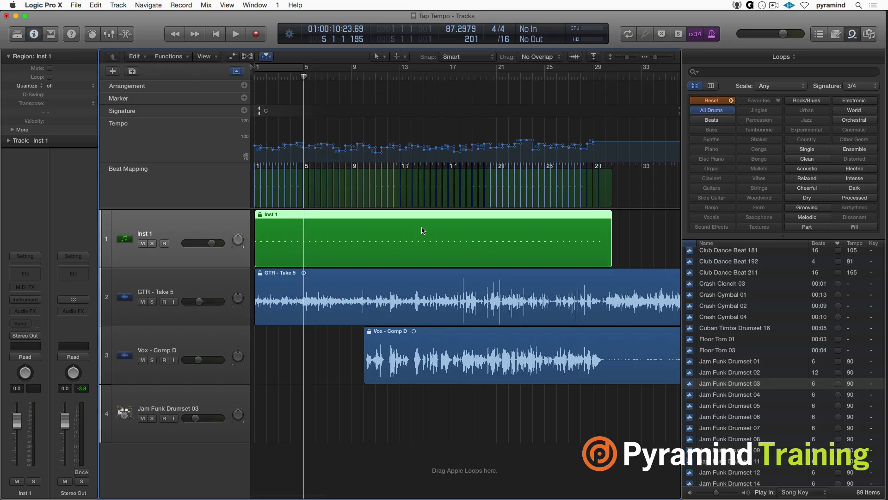
key("super+u")
Split the GTR - Take 5 and Vox - Comp D regions at the locators and clear the selection.
left_click(330, 330)
left_click(337, 306)
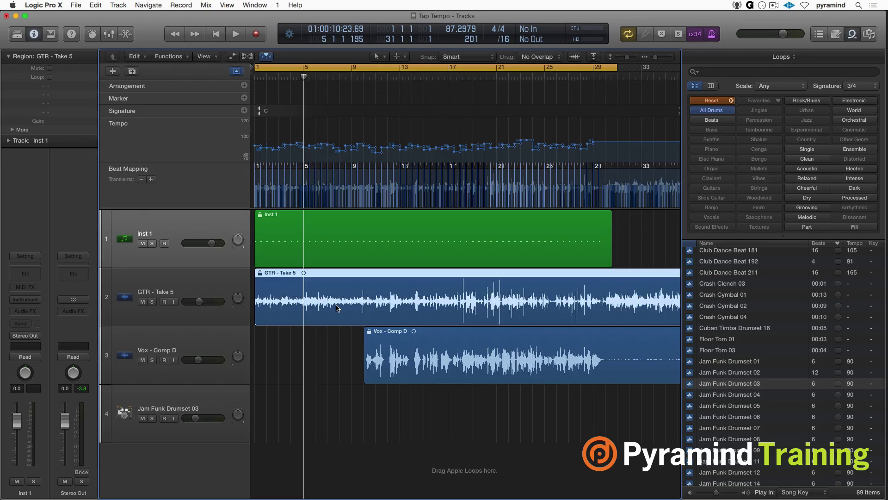
left_click(460, 363, "shift")
key("super+t")
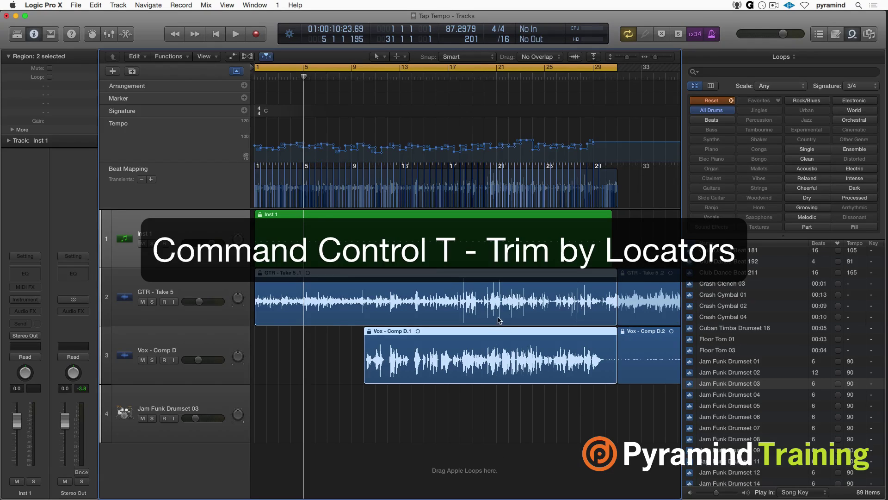
left_click(448, 413)
Export the project's tempo information to the audio file of the GTR - Take 5 .1 region.
left_click(348, 304)
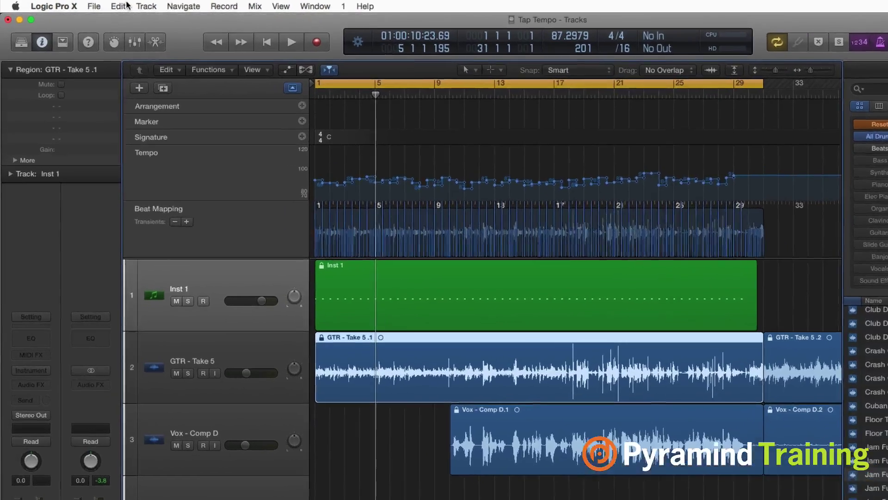
left_click(95, 5)
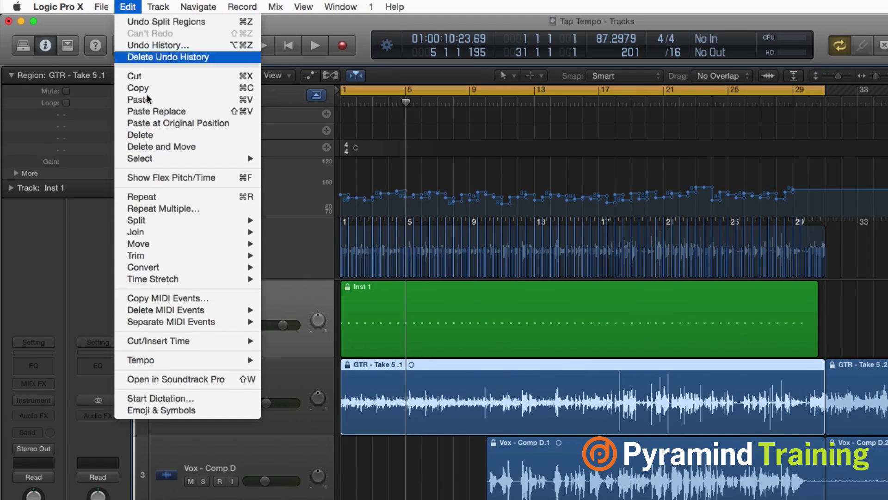
mouse_move(142, 271)
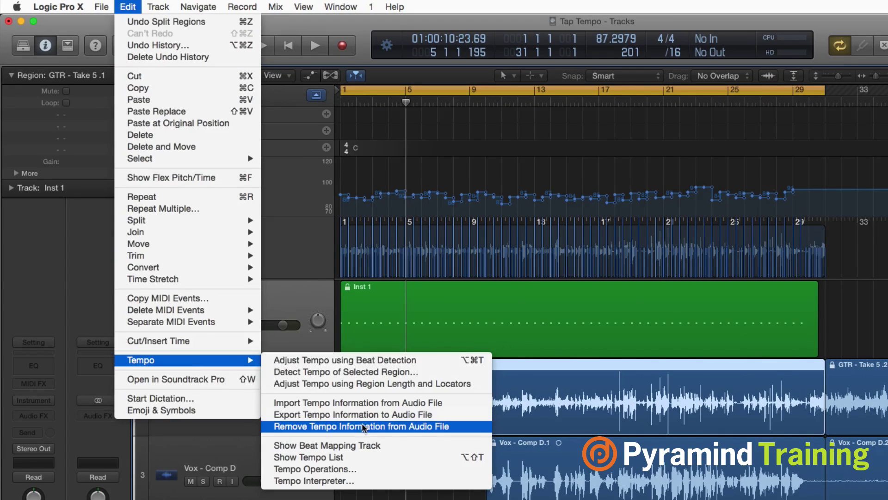
left_click(354, 414)
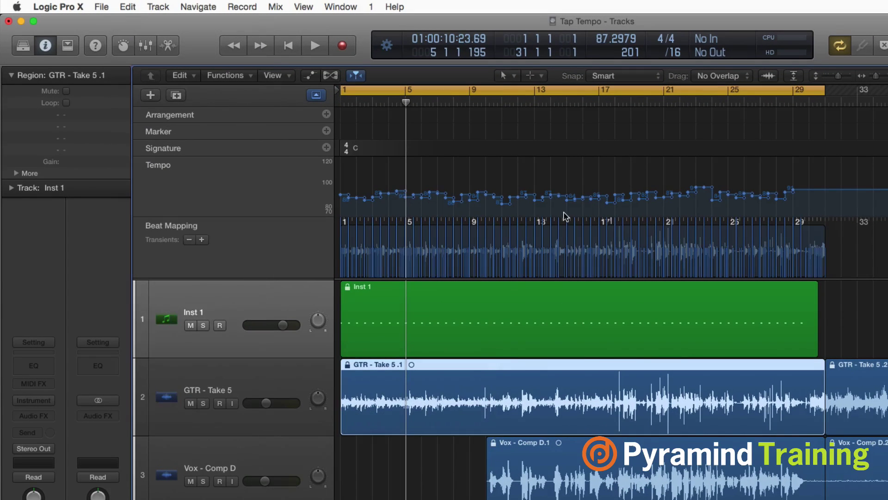
Export the project's tempo information to the audio file of the Vox - Comp D.1 region.
left_click(563, 452)
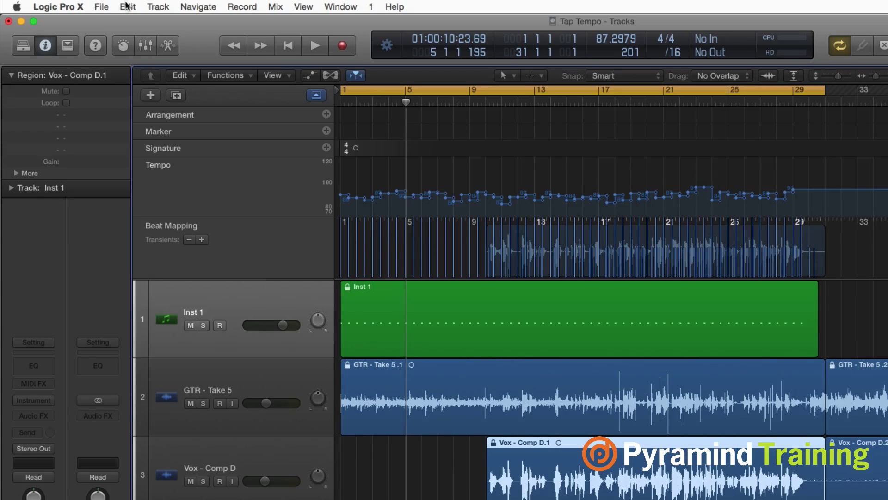
left_click(129, 6)
mouse_move(162, 341)
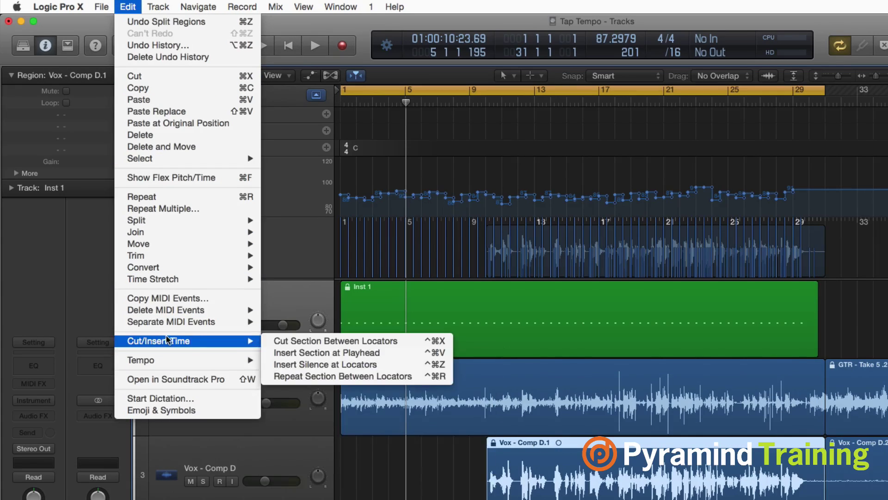
mouse_move(189, 361)
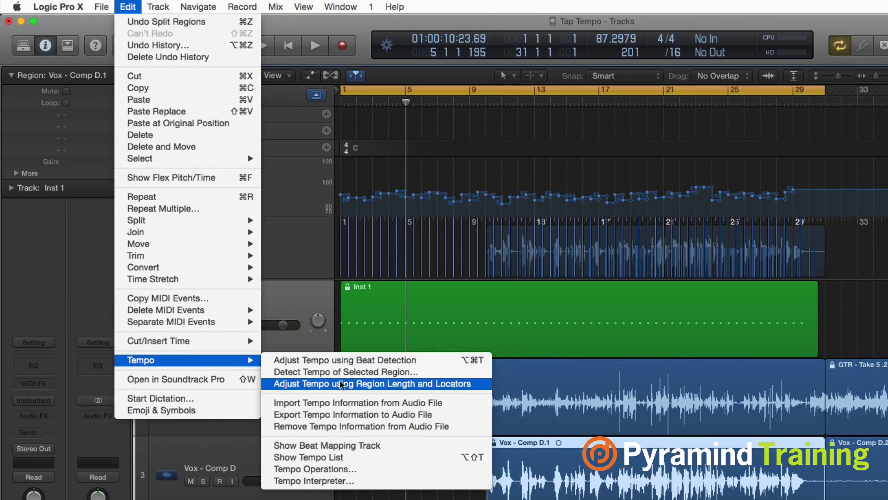
left_click(344, 415)
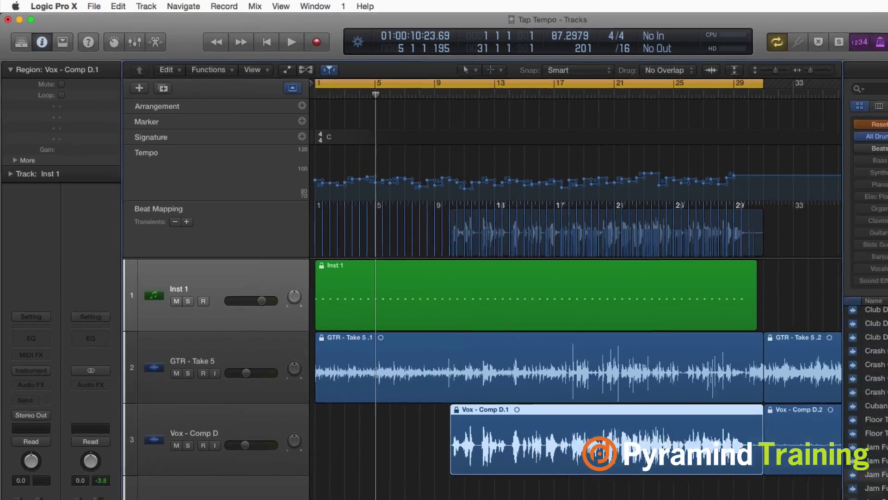
Show the Flex controls and enable Flex on the GTR - Take 5 and Vox - Comp D tracks.
key("super+f")
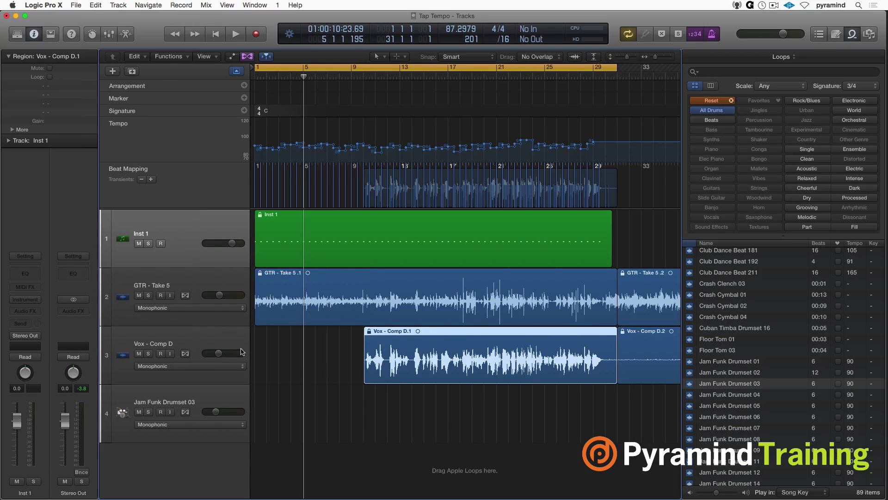
left_click(185, 296)
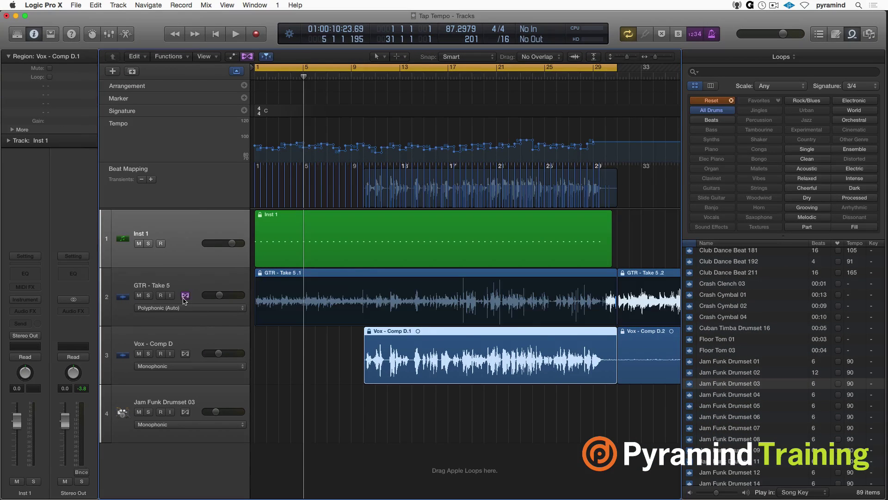
left_click(186, 354)
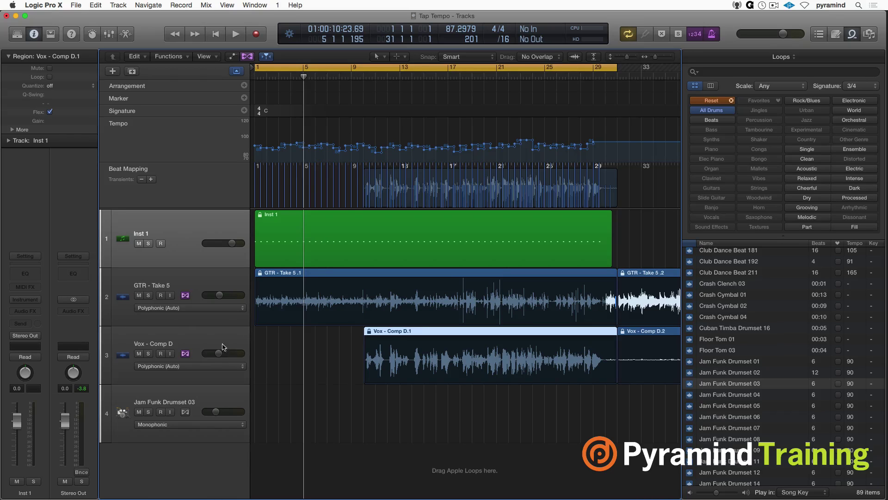
Create a new tempo set named "fix" and set its constant tempo to 89 bpm.
left_click(132, 125)
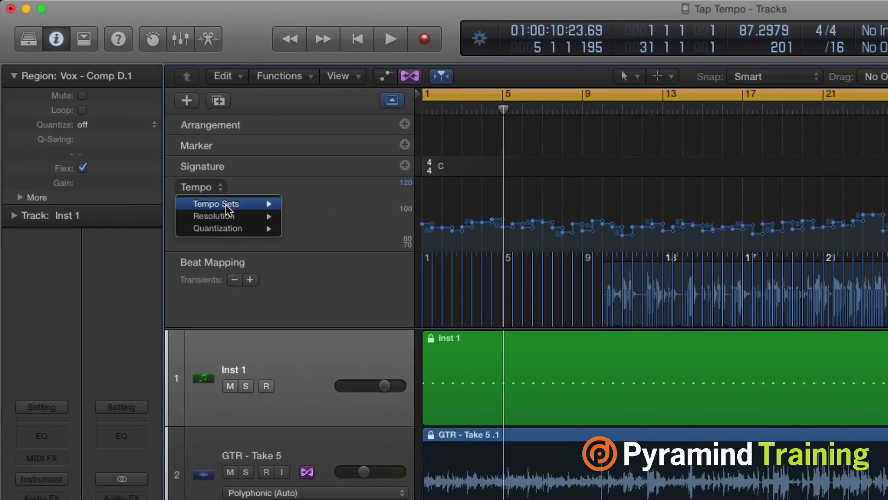
mouse_move(222, 197)
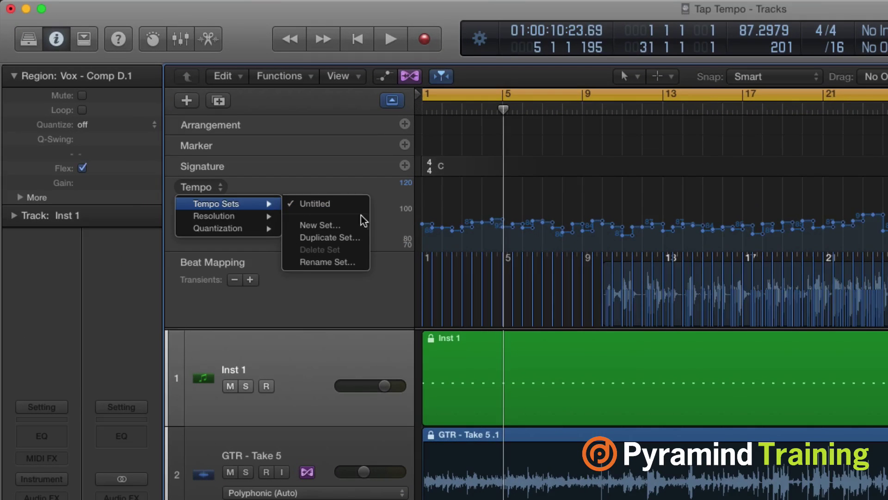
left_click(339, 226)
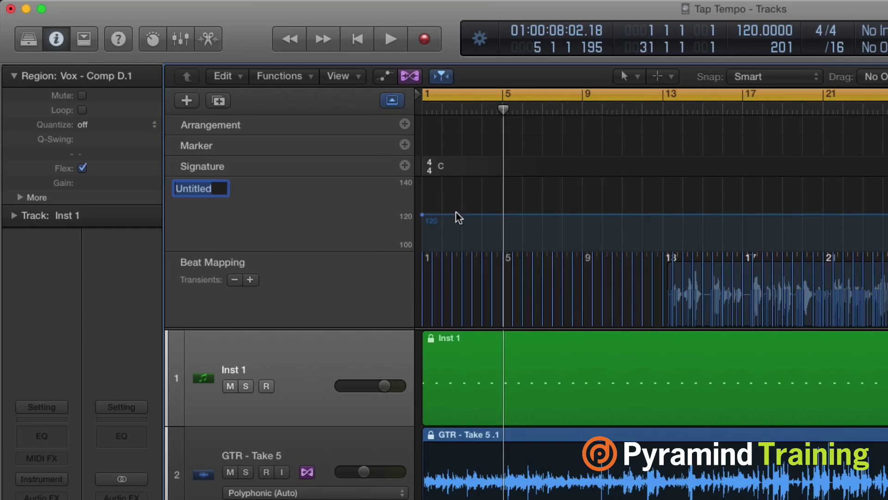
type("fix")
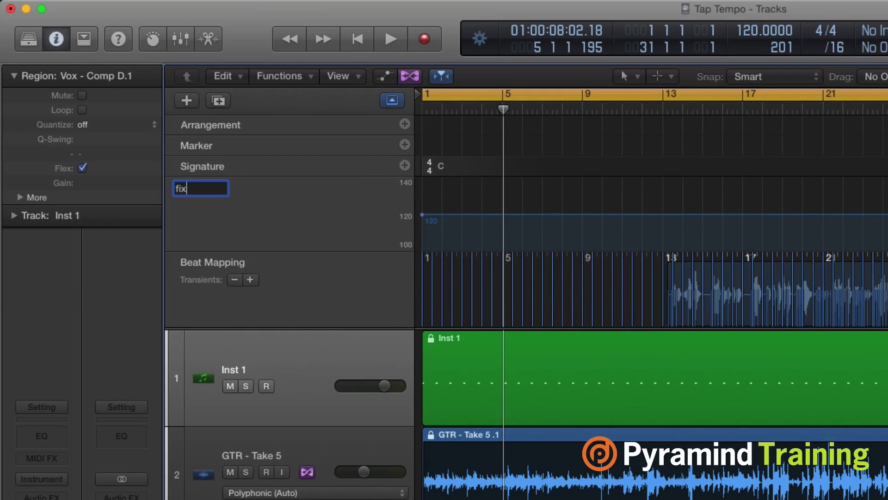
key("Return")
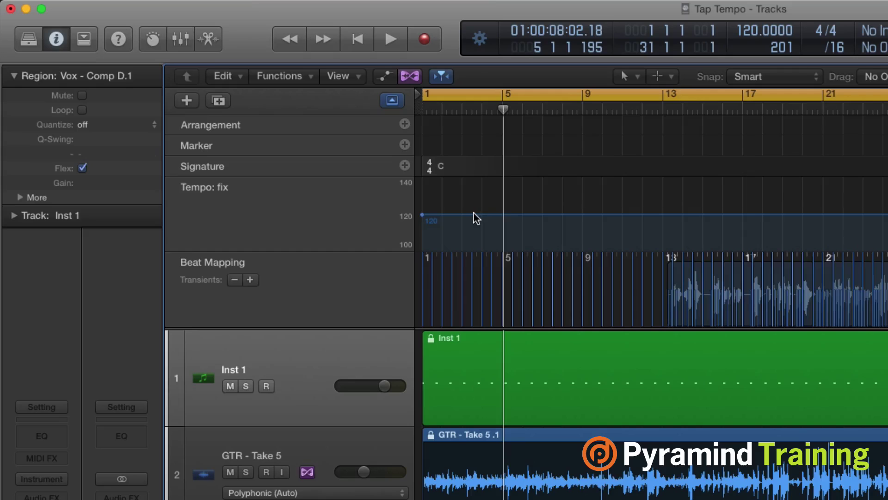
left_click_drag(472, 217, 486, 275)
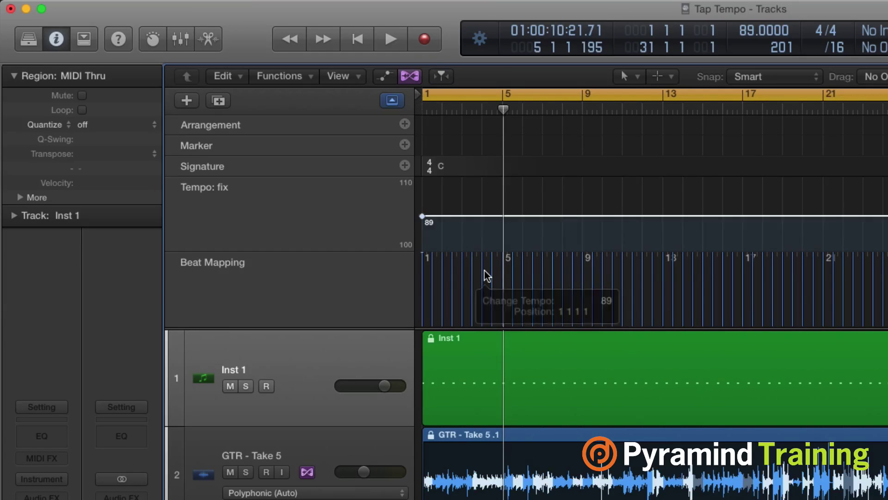
Play the flexed guitar and vocals from the project start, return to bar 1 and hide the loop browser.
key("Return")
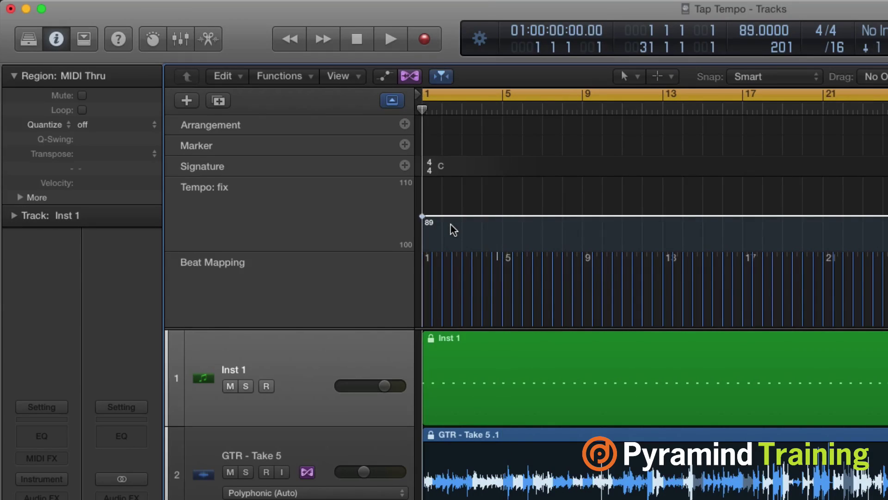
key("space")
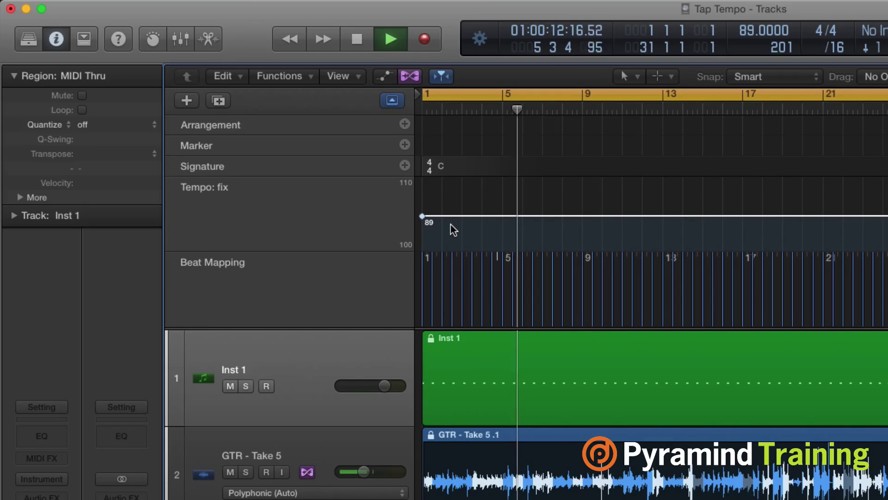
key("space")
key("Return")
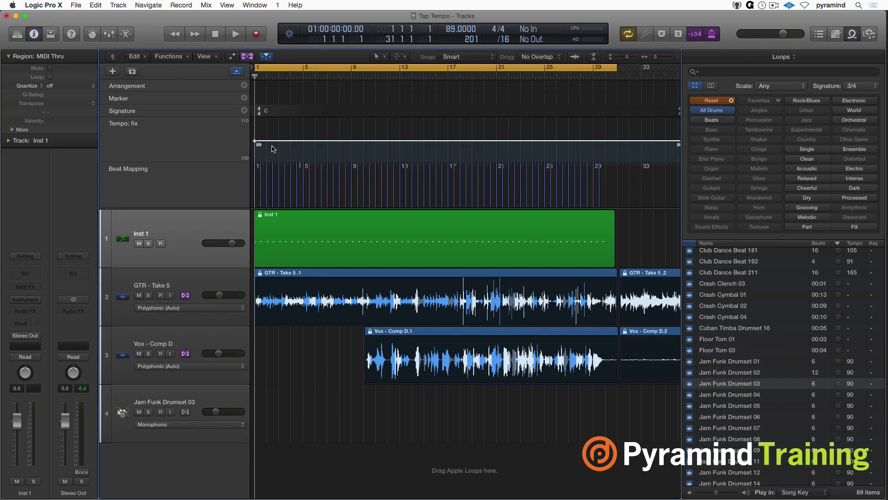
key("o")
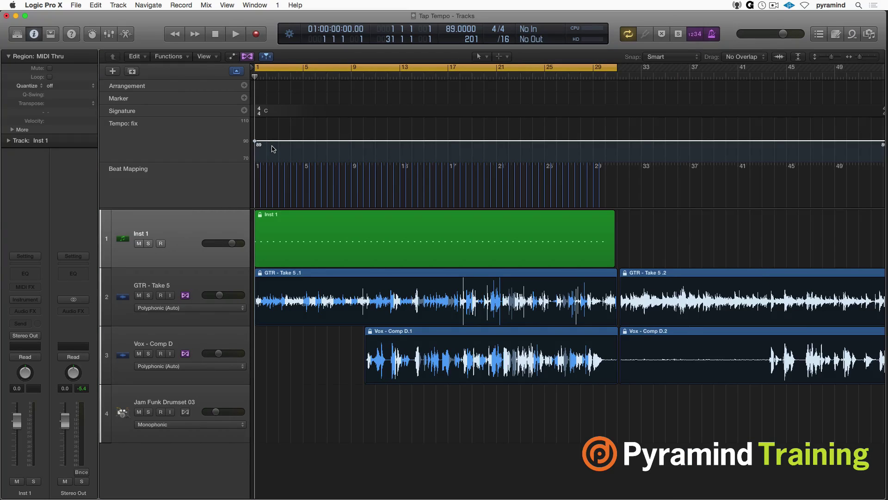